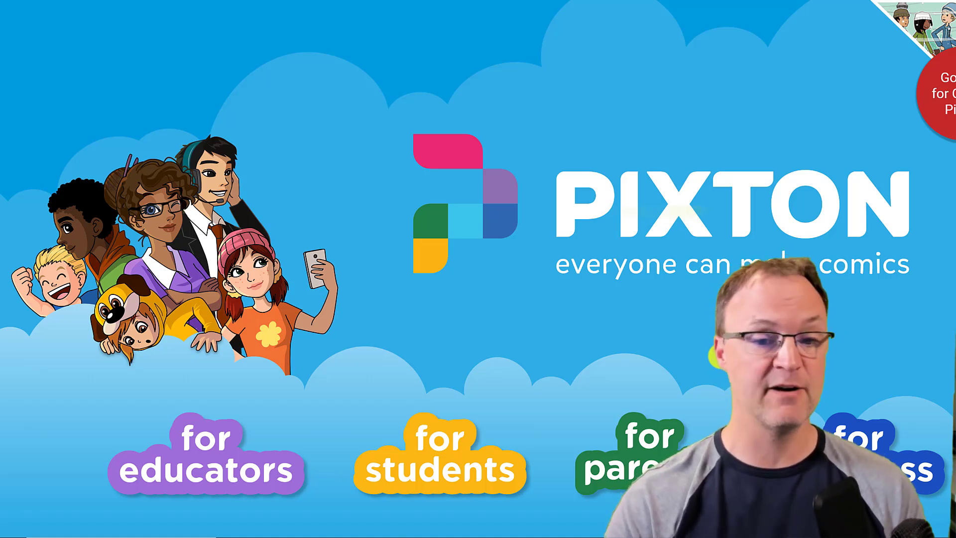
Log in to the educators version of Pixton with a Google account.
click(230, 460)
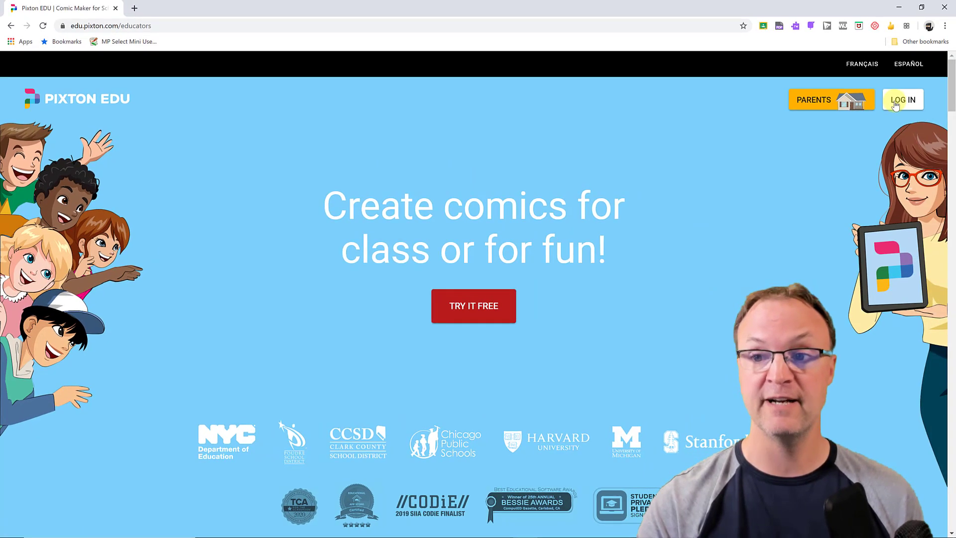
click(895, 101)
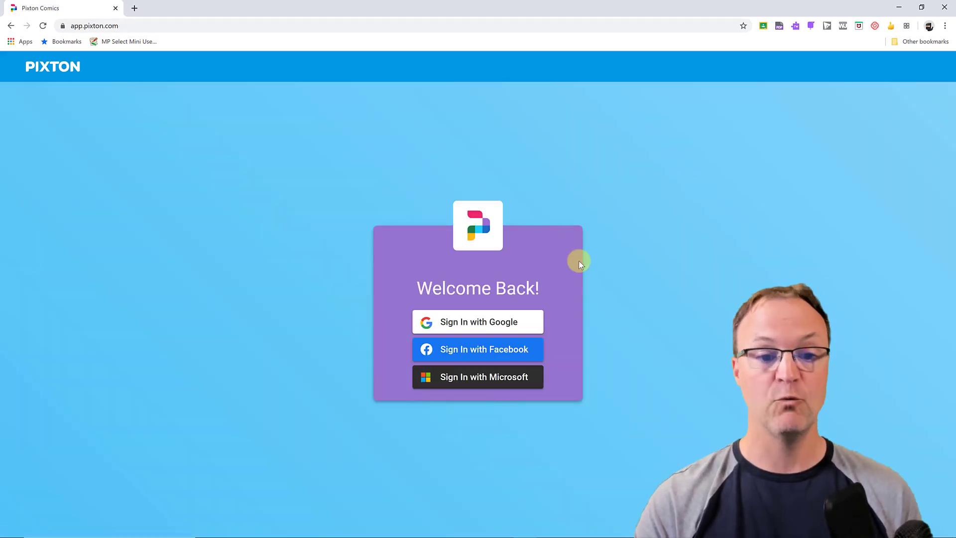
click(501, 322)
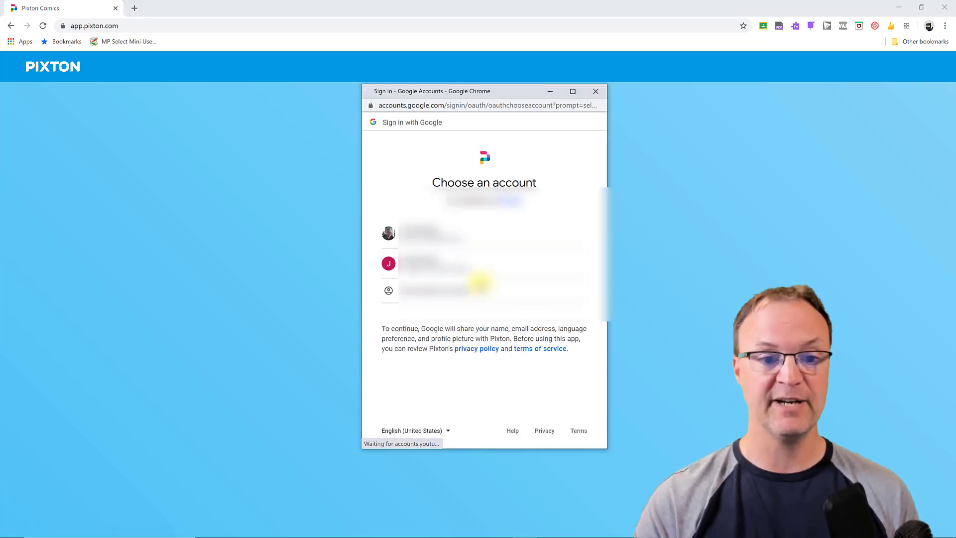
click(421, 234)
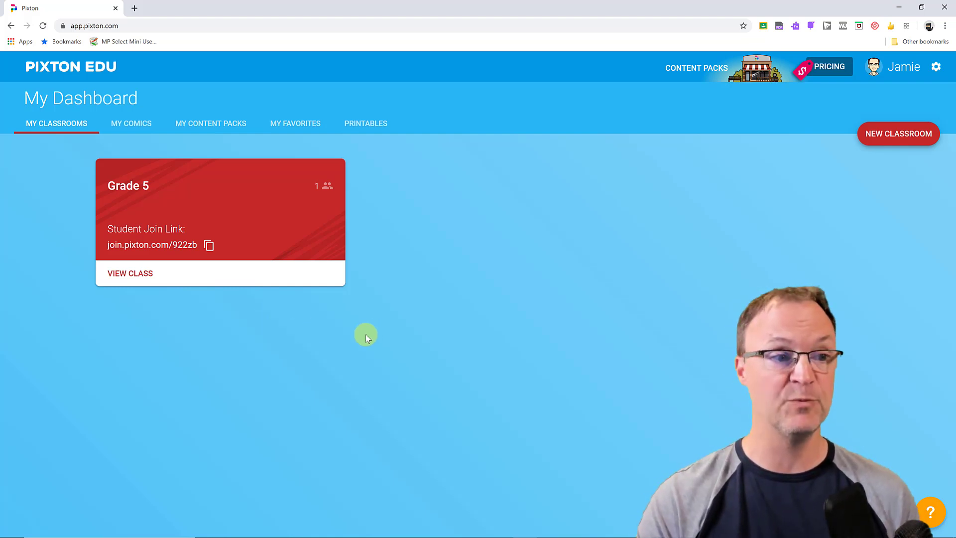
View the Grade 5 classroom and look through the pose, height and outfit options of the teacher's avatar.
click(144, 209)
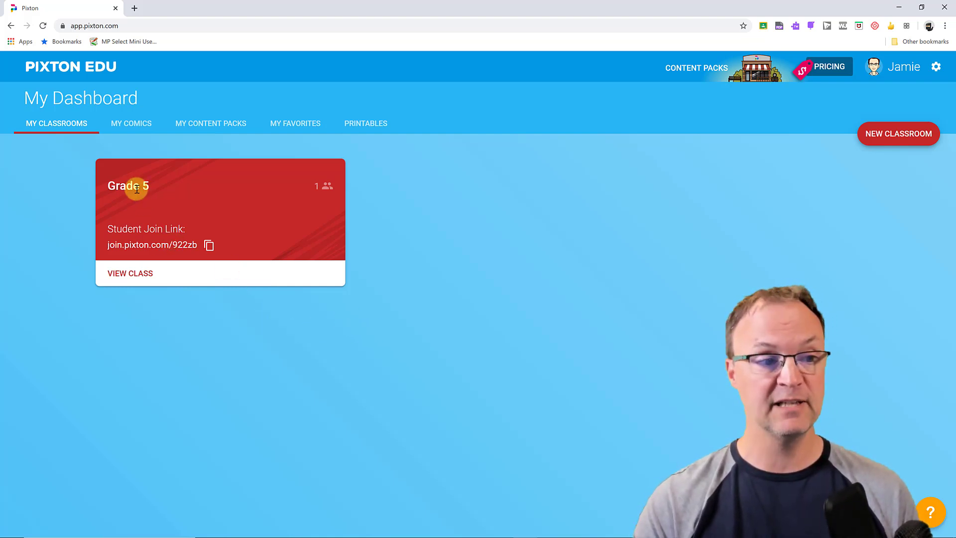
click(144, 278)
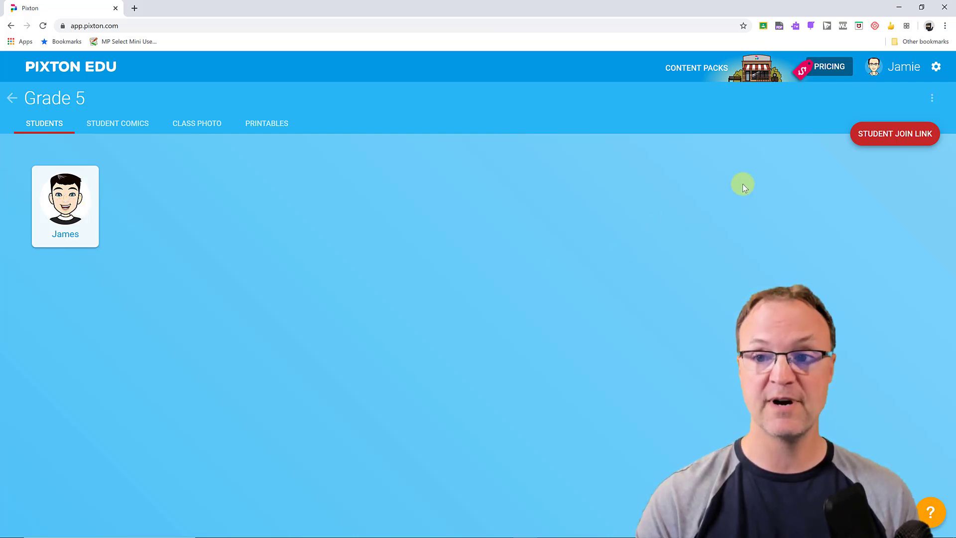
click(874, 72)
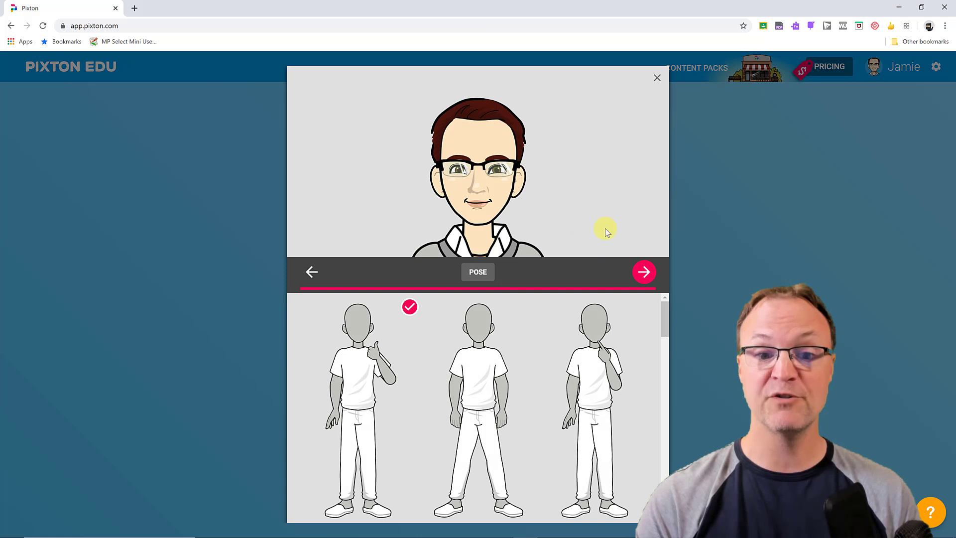
click(314, 275)
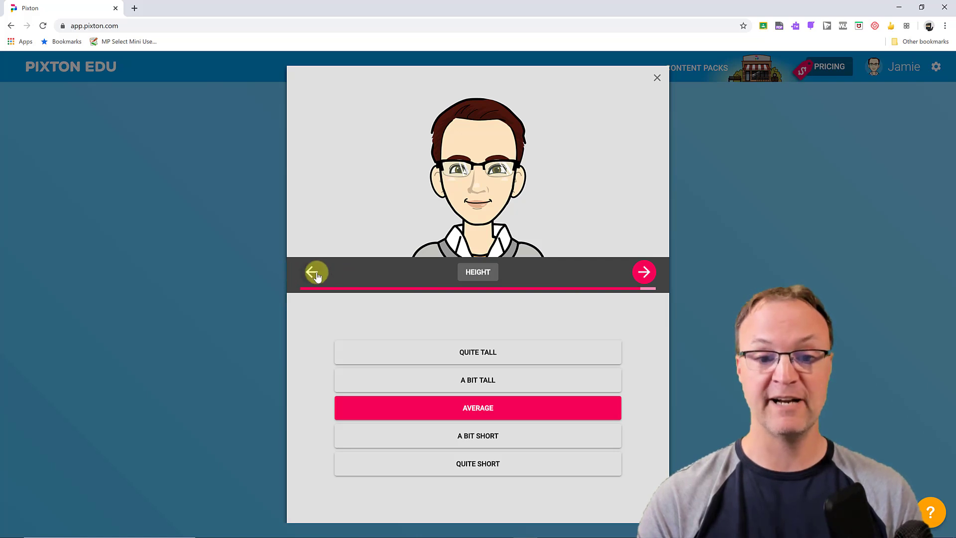
click(316, 274)
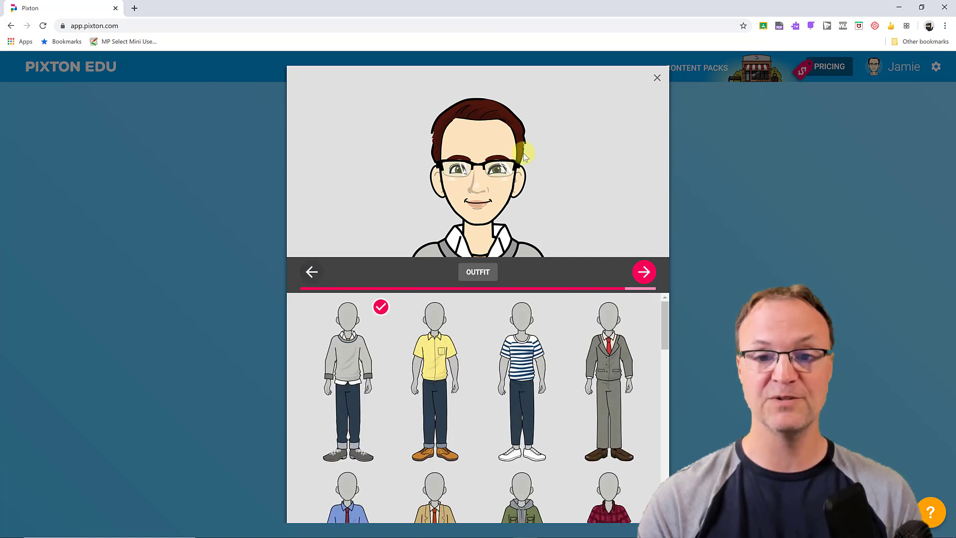
click(658, 78)
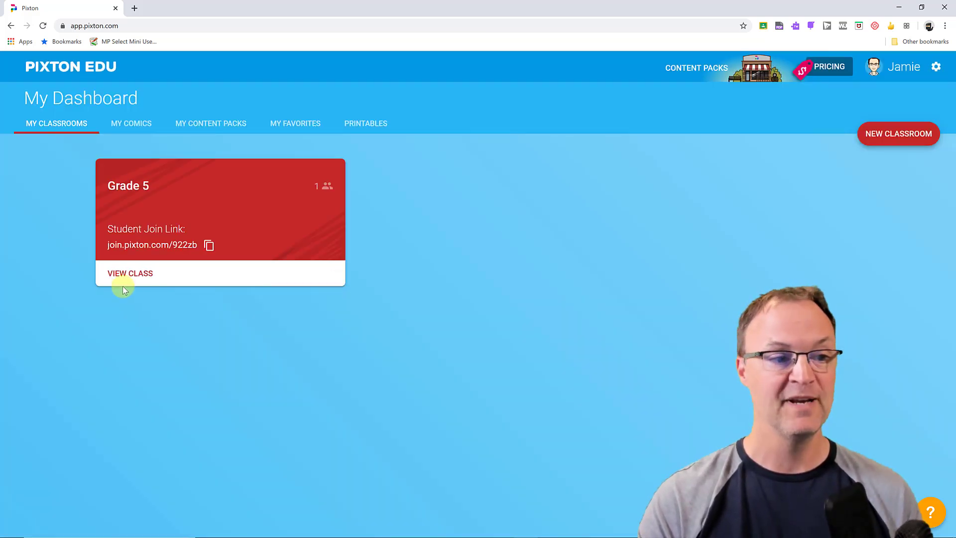
Open the student's comic "Testing" from the Grade 5 classroom.
click(132, 275)
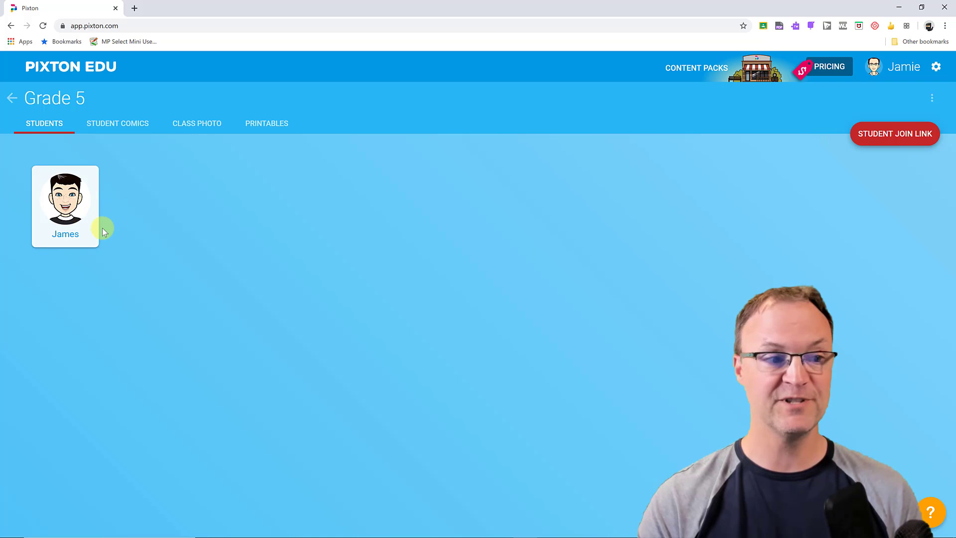
click(83, 220)
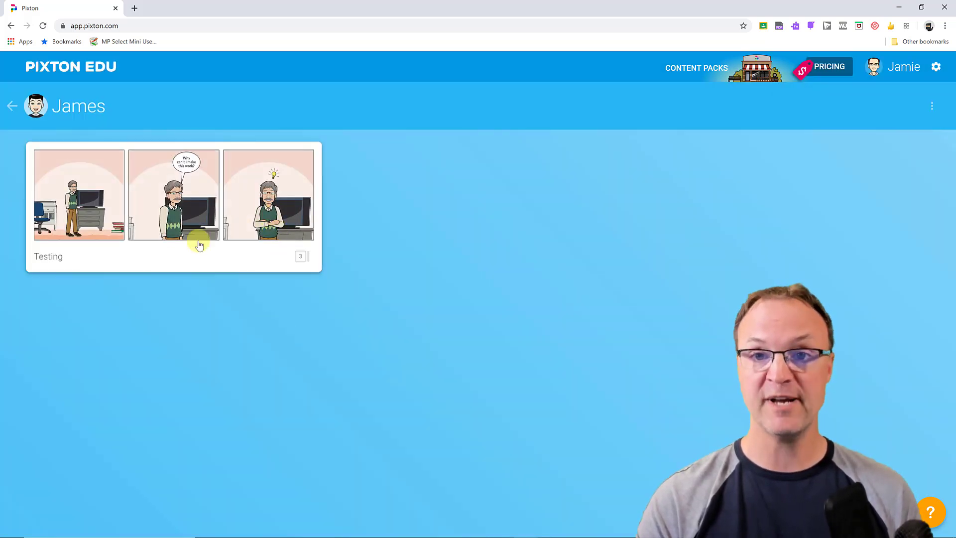
click(199, 241)
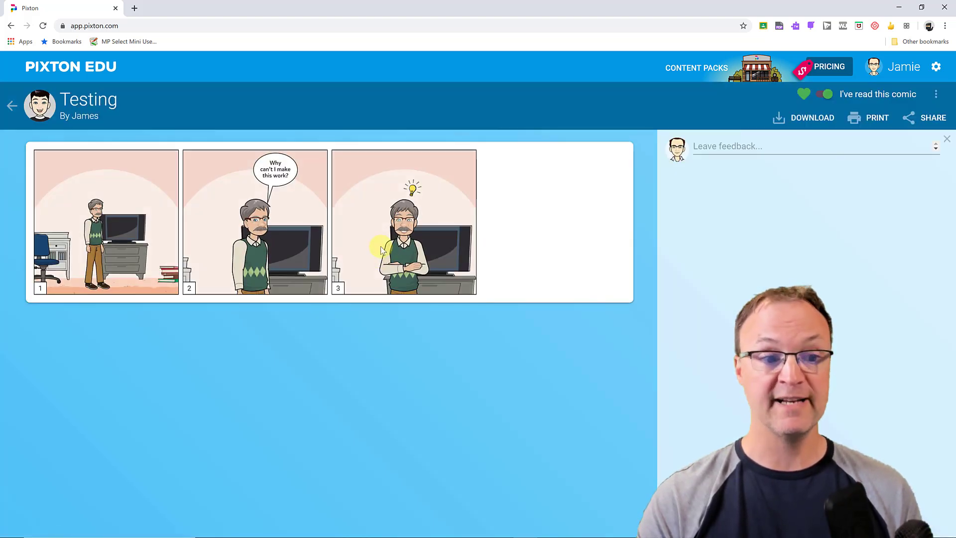
Submit the feedback "Good job" on the Testing comic and switch its read mark off and back on.
click(731, 155)
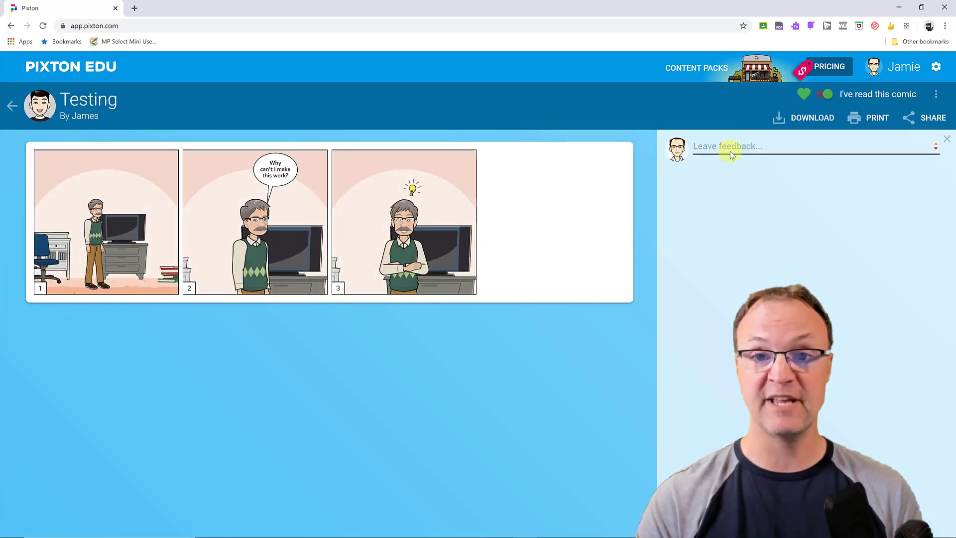
click(730, 151)
text(Go)
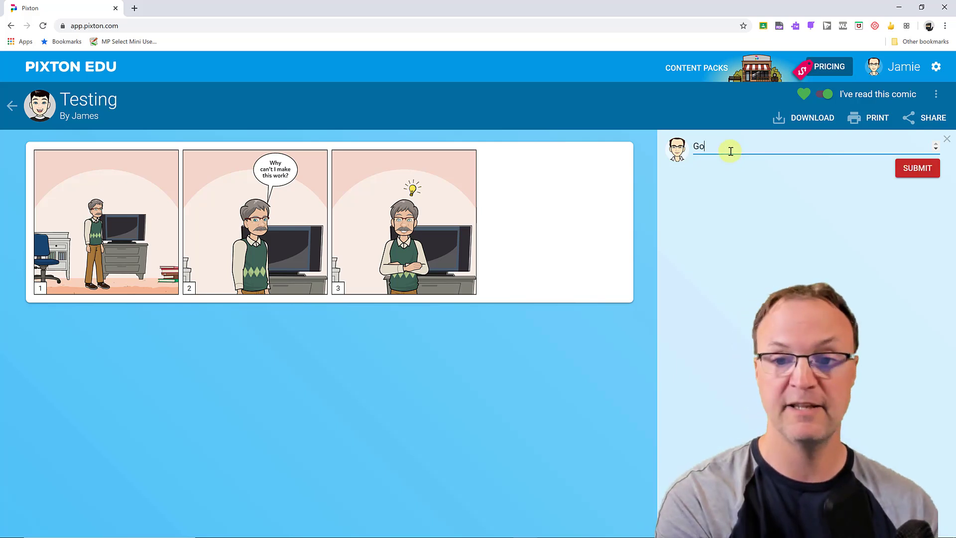
text(od job)
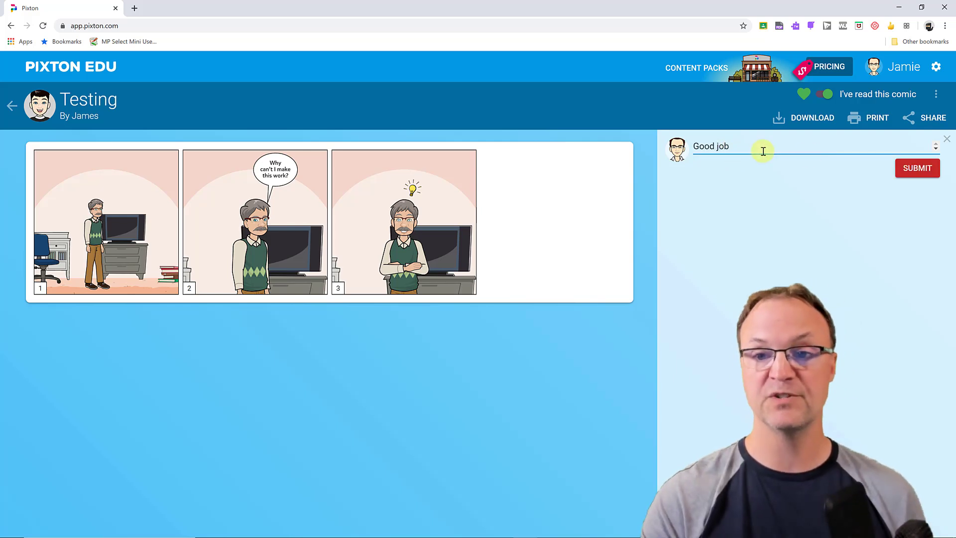
click(917, 168)
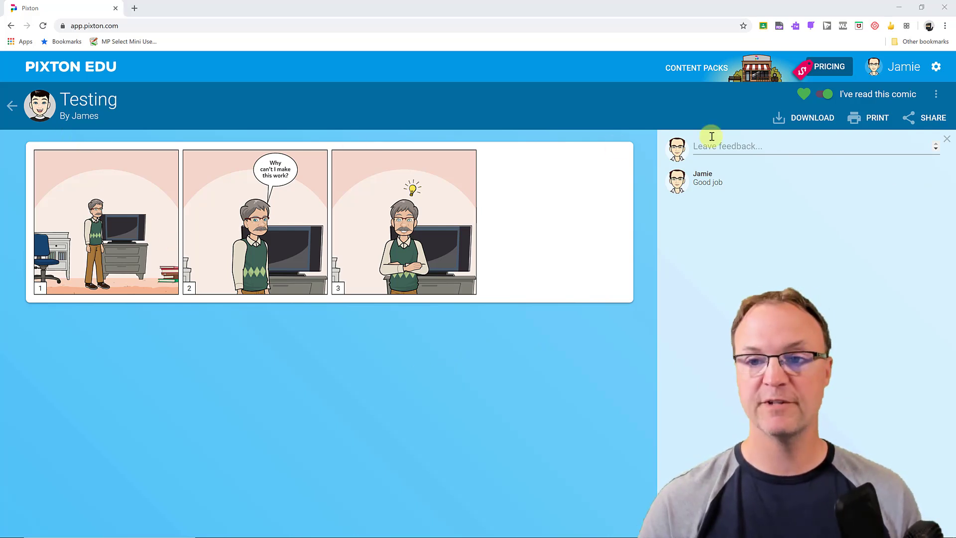
click(824, 103)
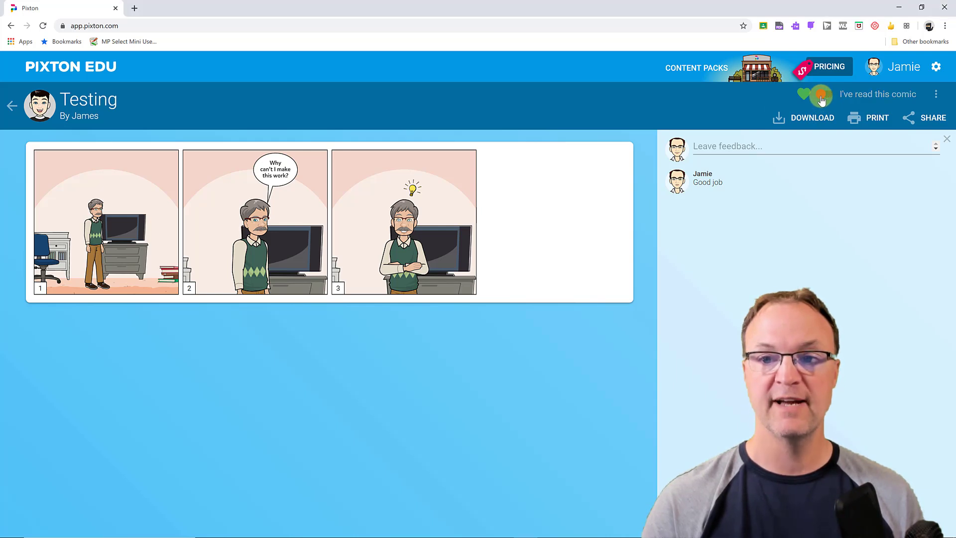
click(829, 102)
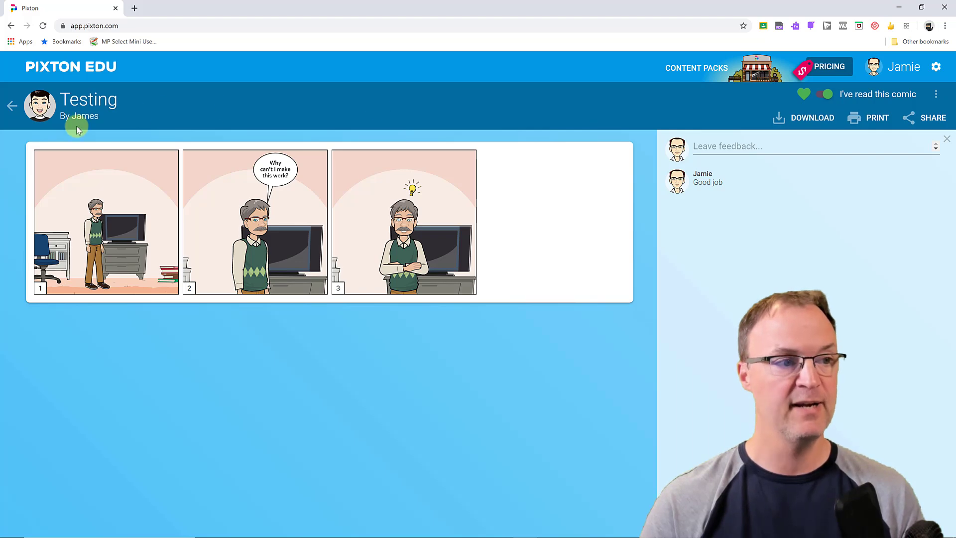
Return to the dashboard and view the favorite comics.
click(11, 109)
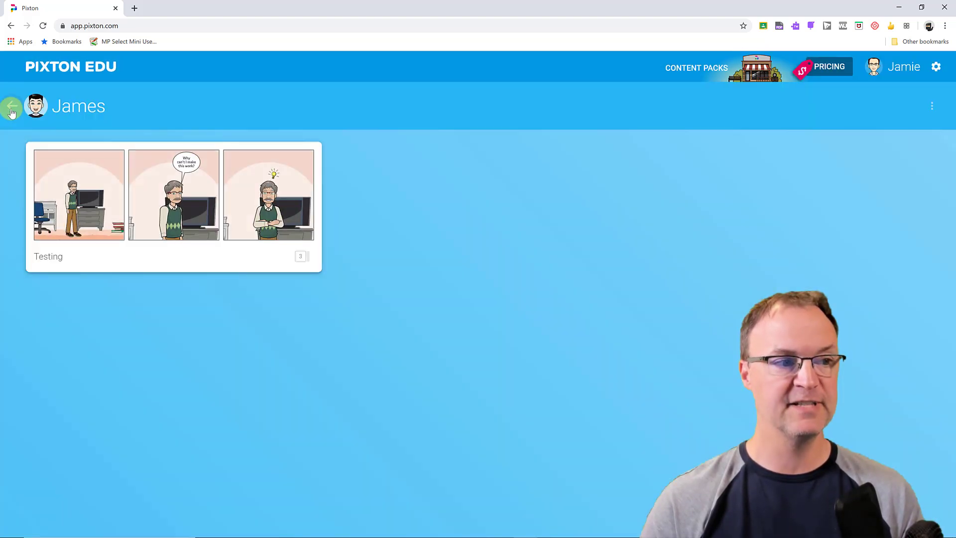
click(12, 110)
click(12, 110)
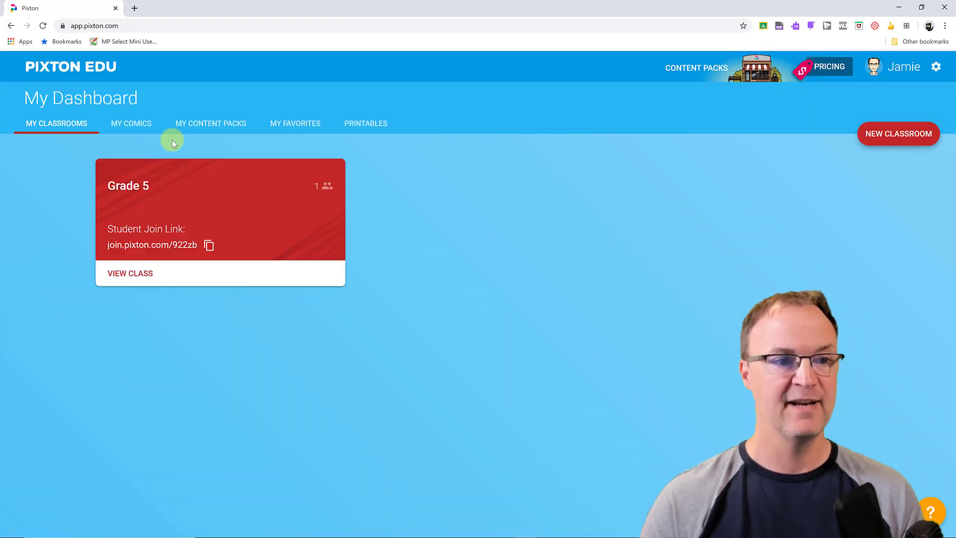
click(302, 120)
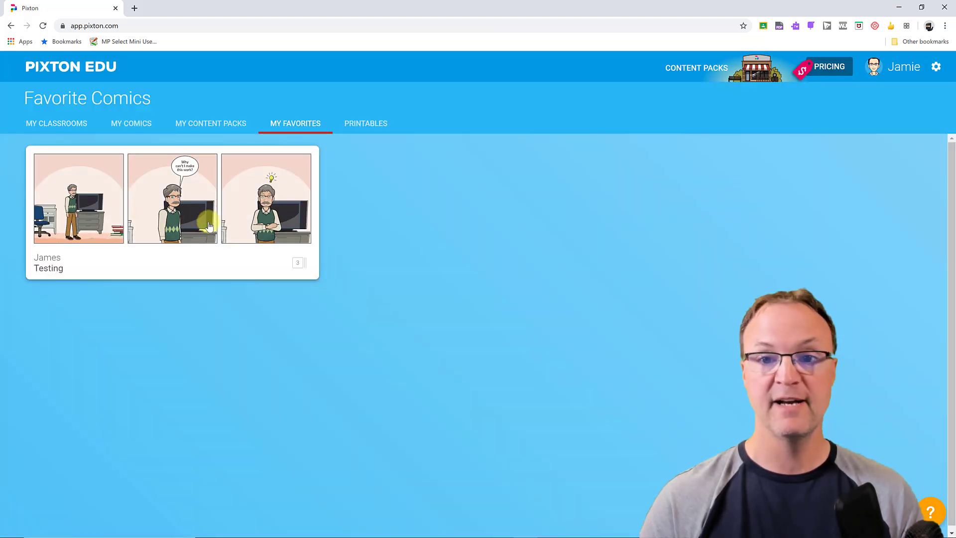
View the Grade 5 class photo with the graduation theme switched on and back off, and look at the class printables.
click(65, 124)
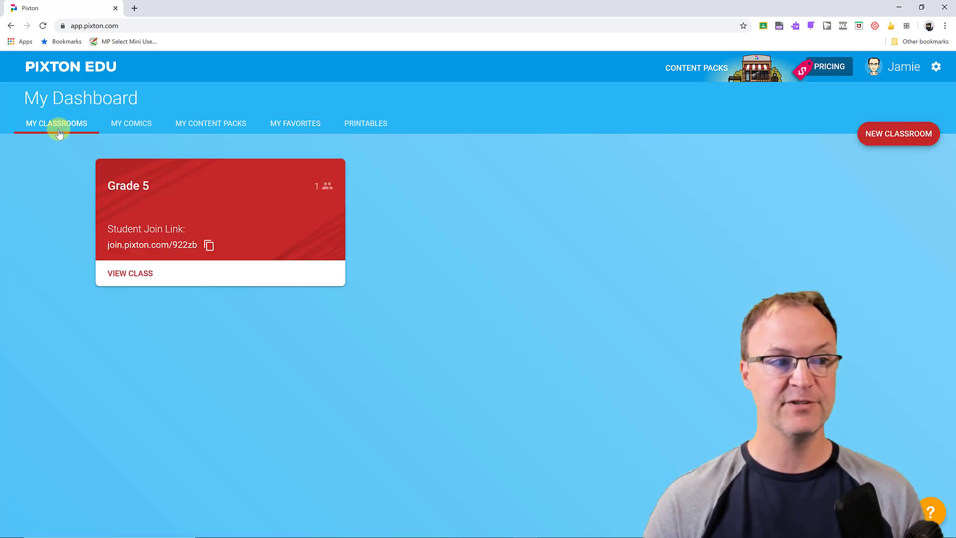
click(138, 276)
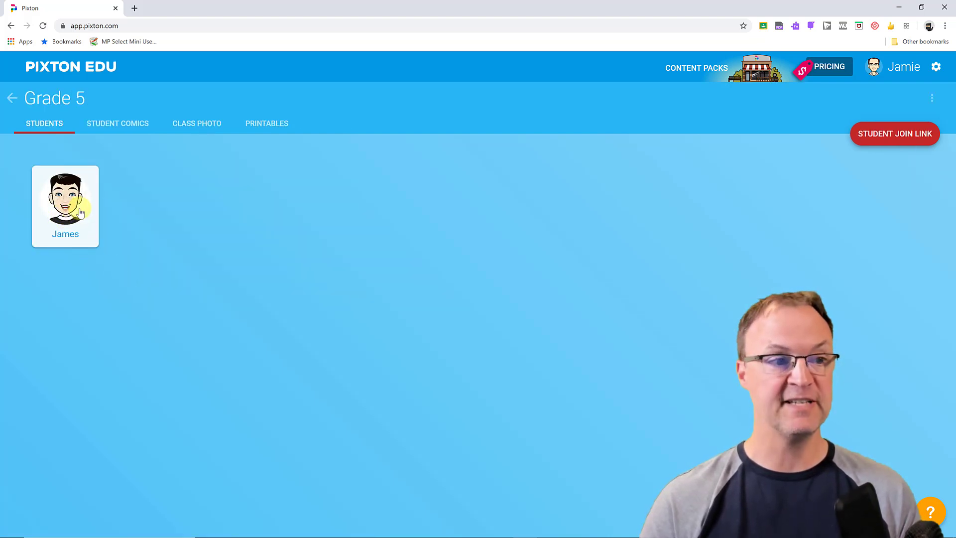
click(203, 127)
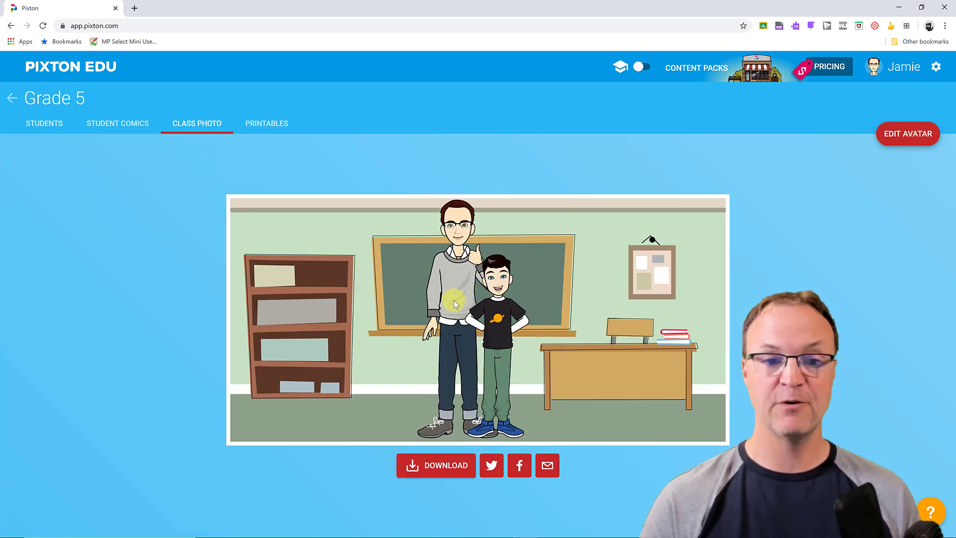
click(645, 70)
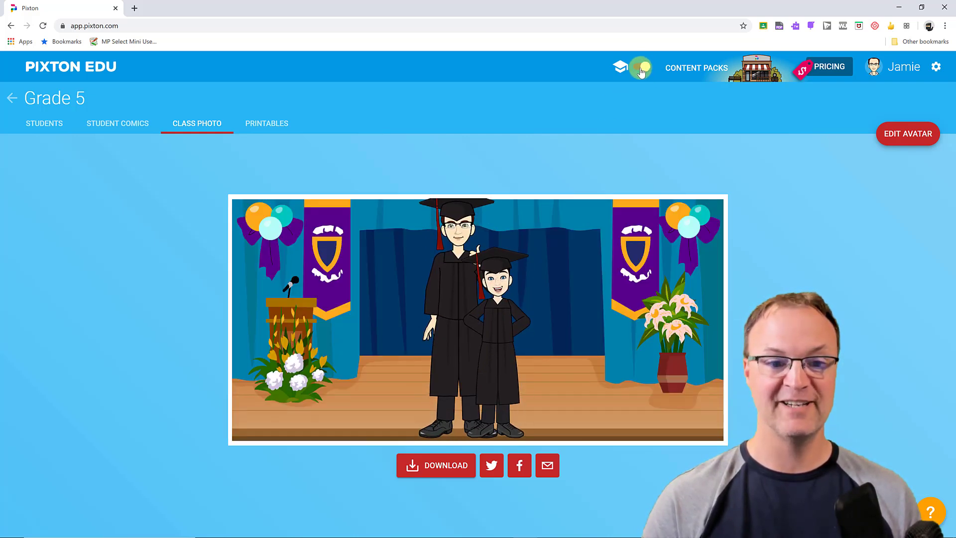
click(643, 70)
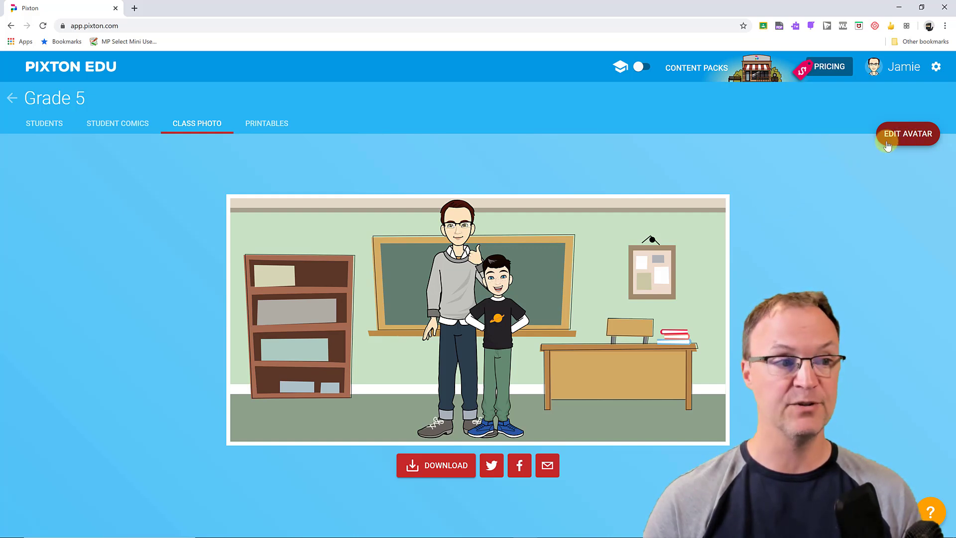
click(258, 123)
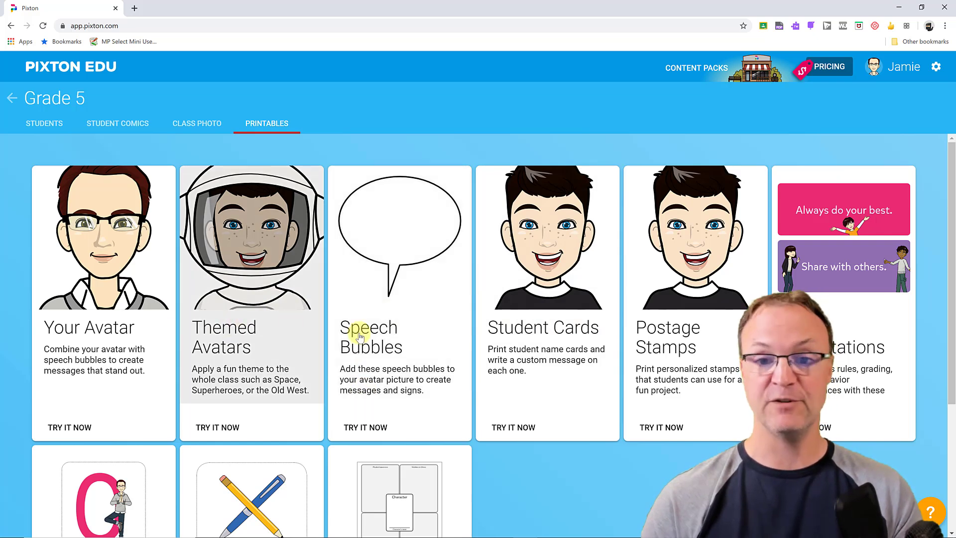
click(11, 100)
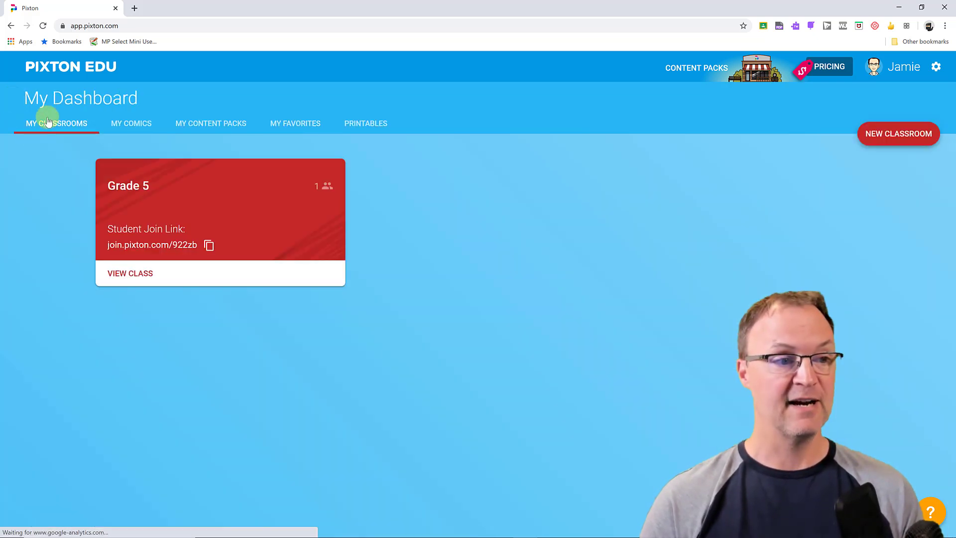
Create a new comic titled "Example".
click(132, 126)
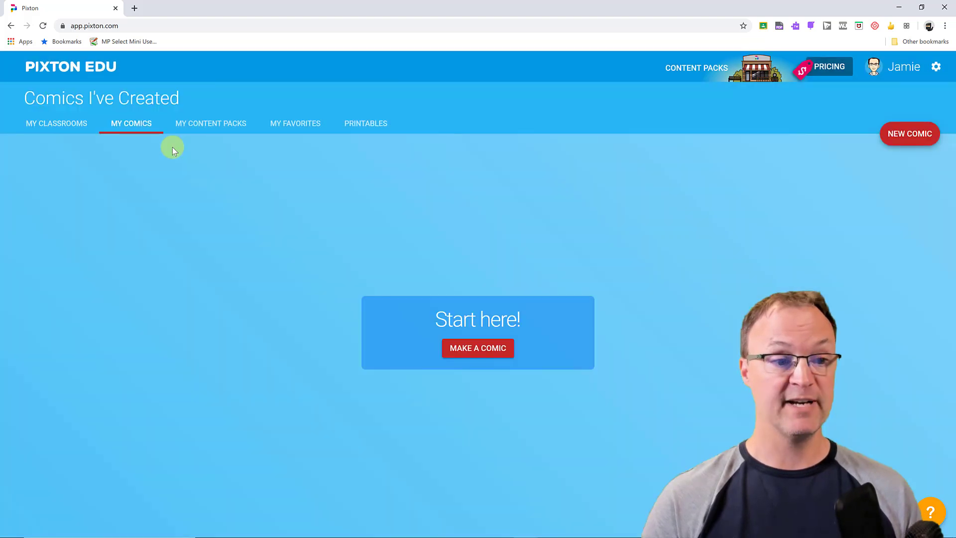
click(448, 351)
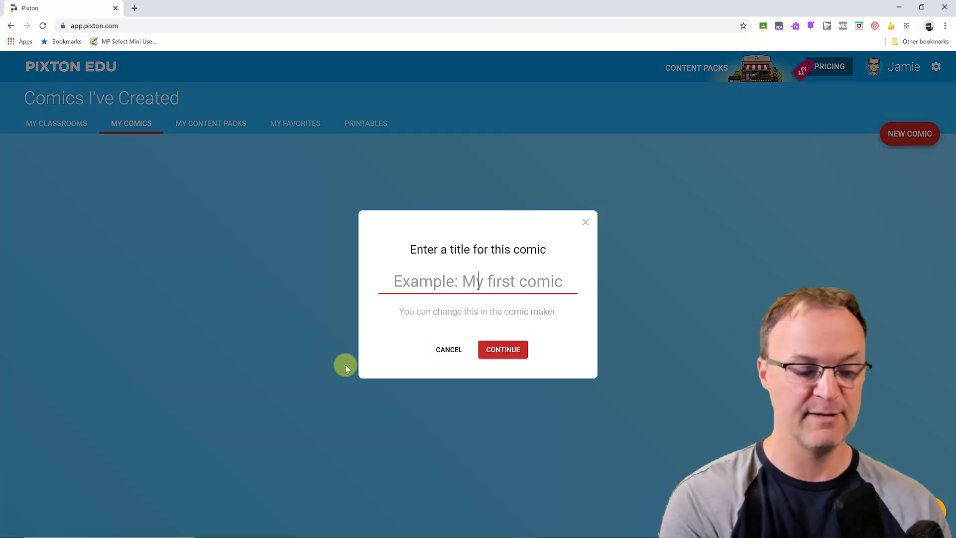
text(Example)
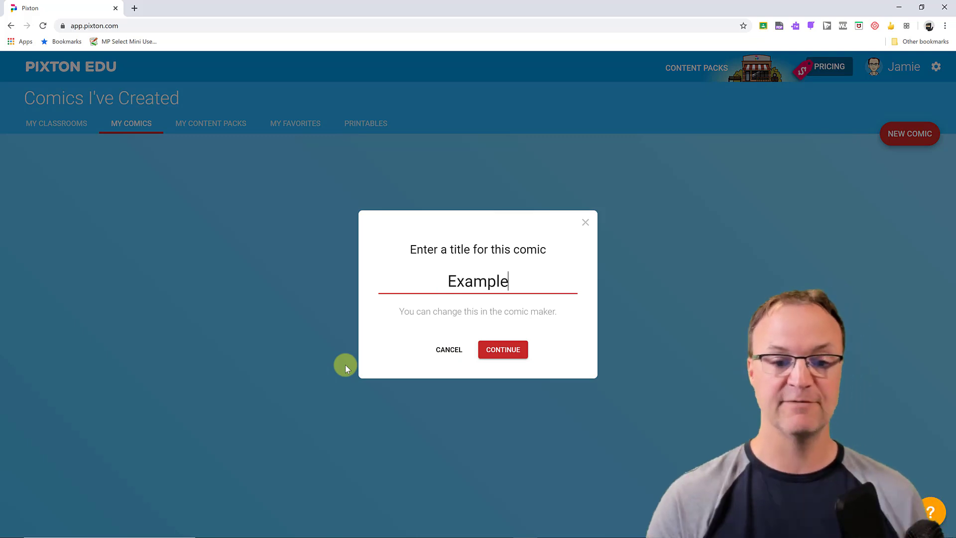
click(502, 350)
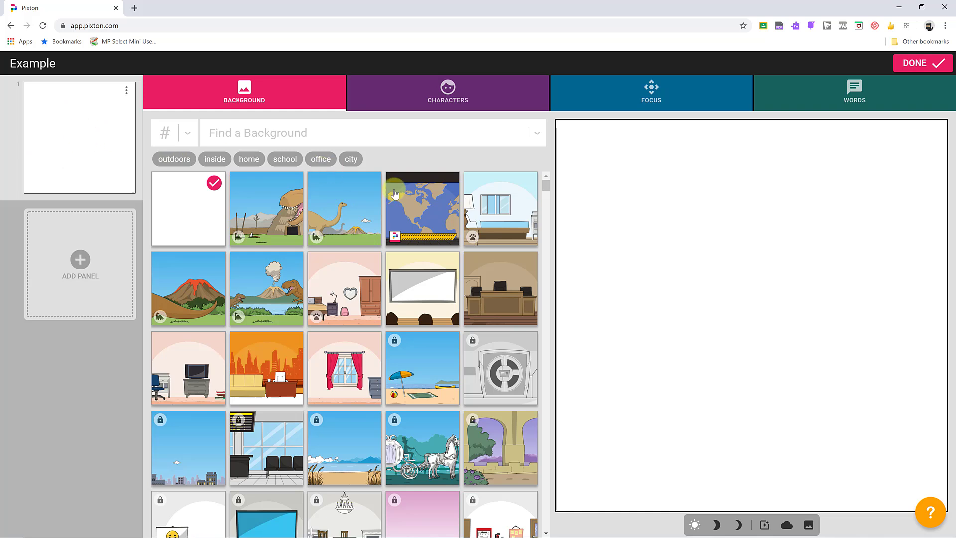
Give the first panel the long-necked dinosaur and volcano background with the darkest night lighting.
click(359, 204)
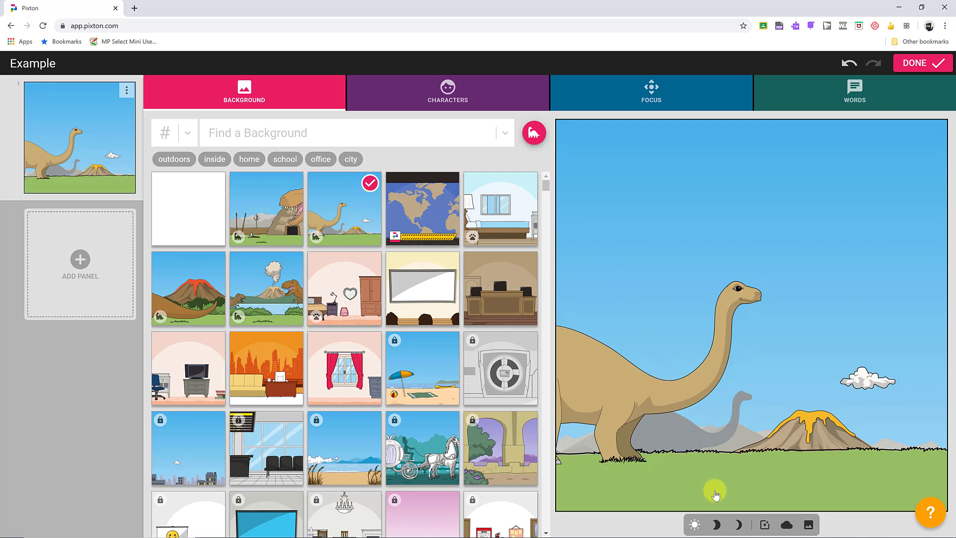
click(739, 525)
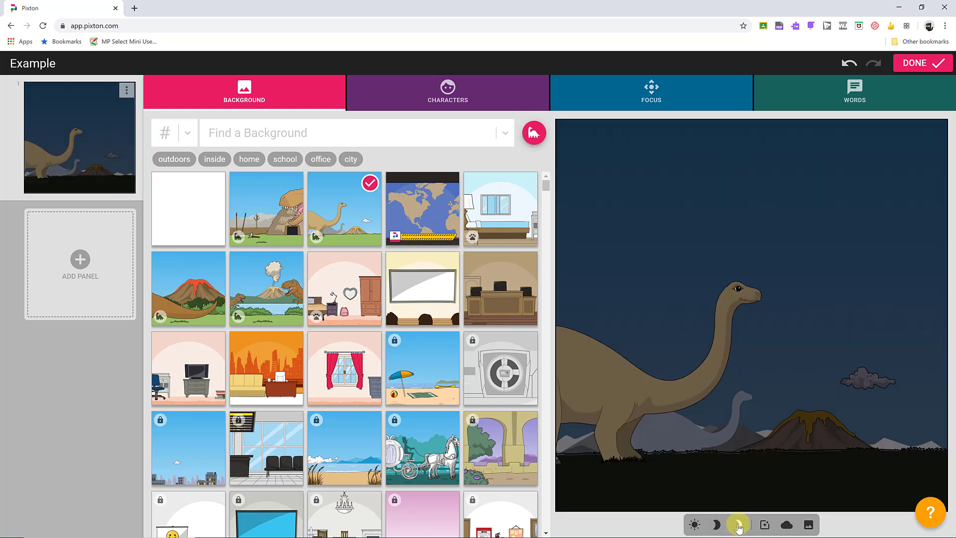
Return the panel to daylight lighting and place the red-haired boy in the orange T-shirt in front of the long-necked dinosaur.
click(695, 525)
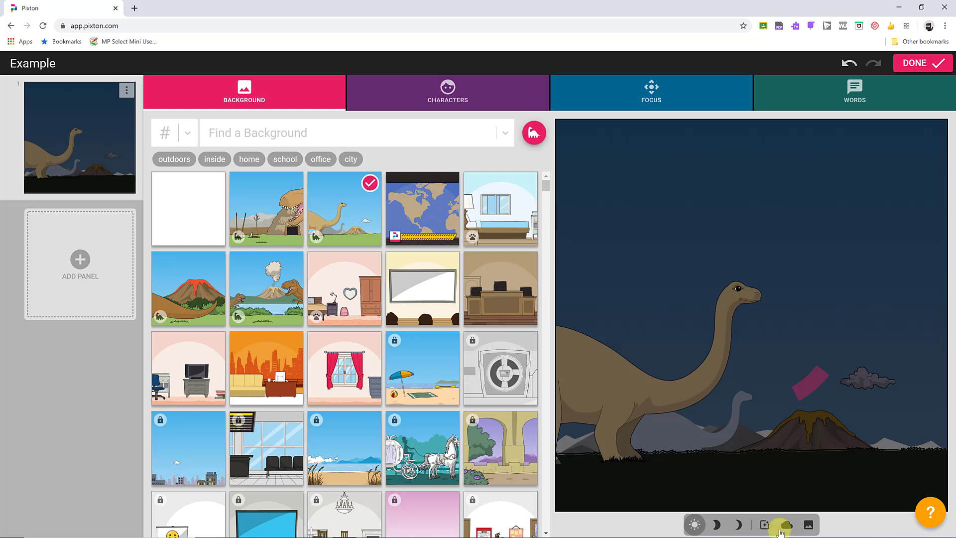
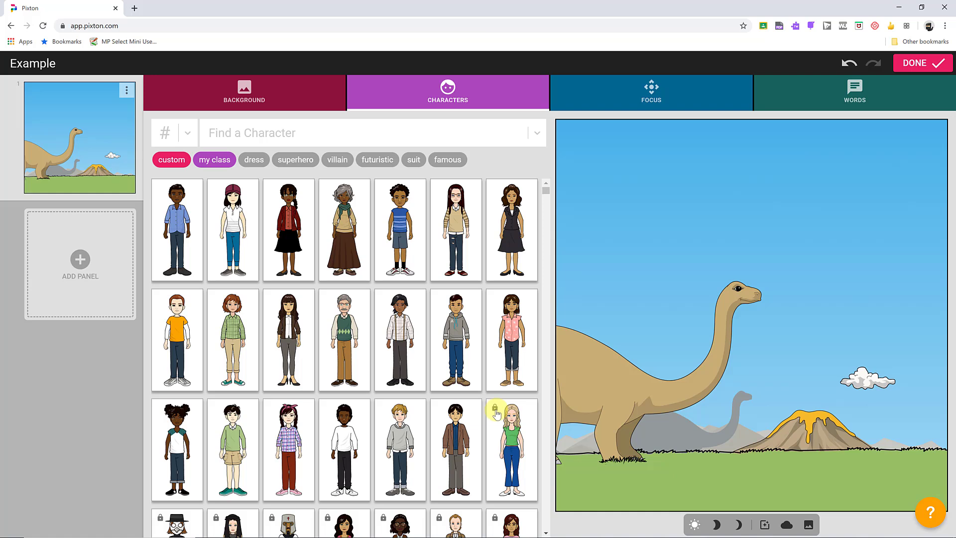
click(182, 323)
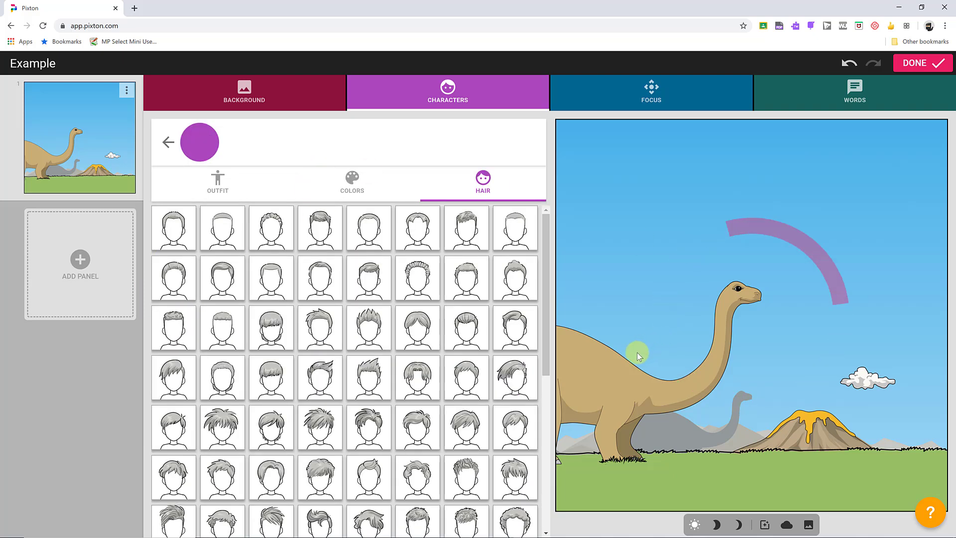
drag(677, 413, 719, 397)
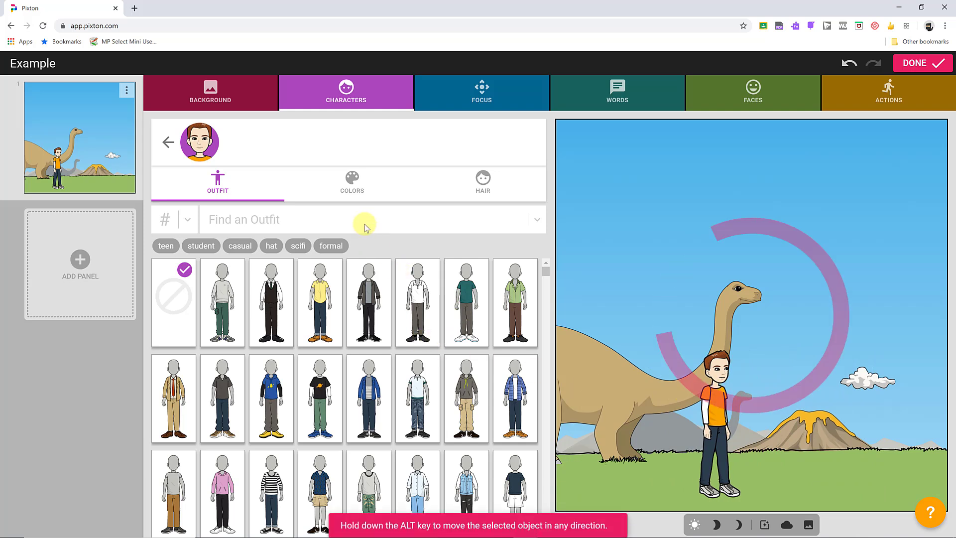
Restyle the boy with the blue hoodie and grey trousers outfit, the lightest blond coloring and a spiky hairstyle.
click(353, 187)
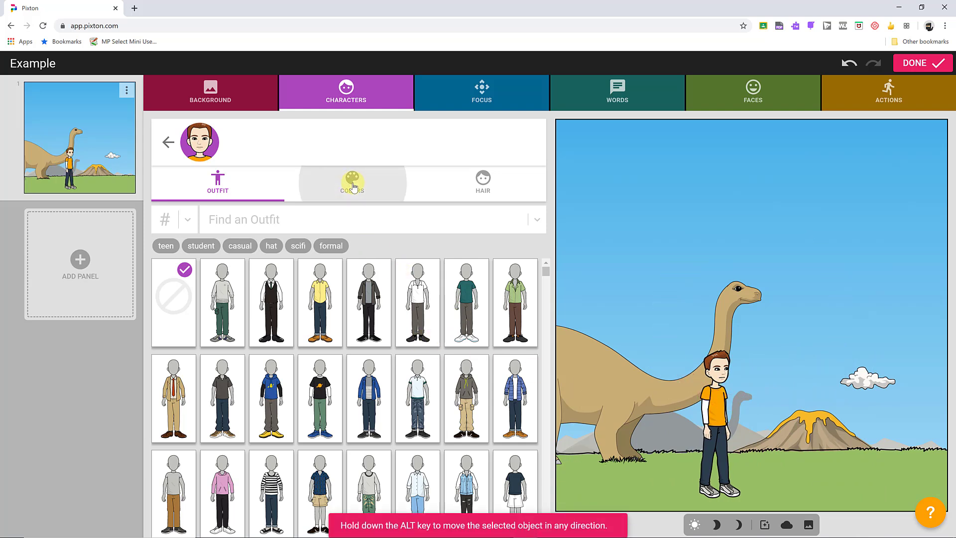
click(222, 189)
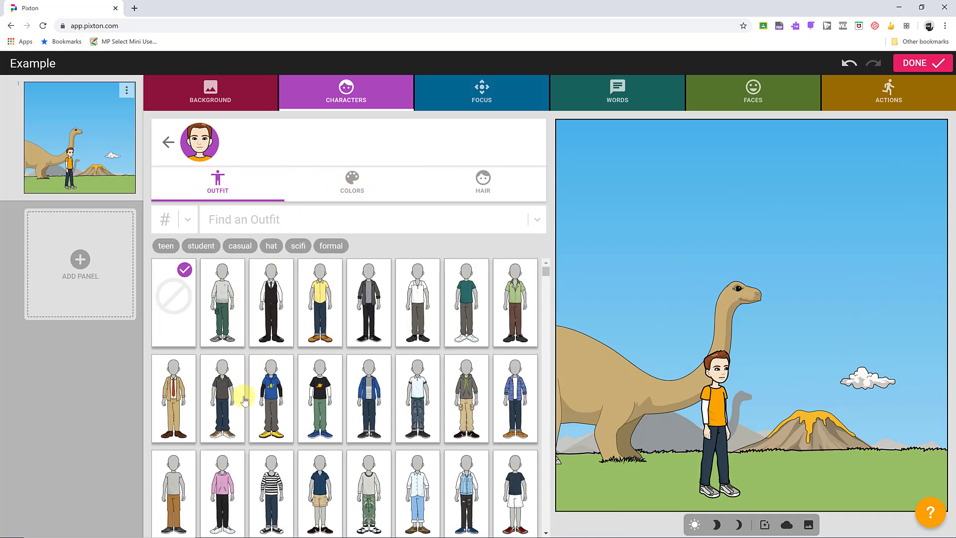
click(277, 398)
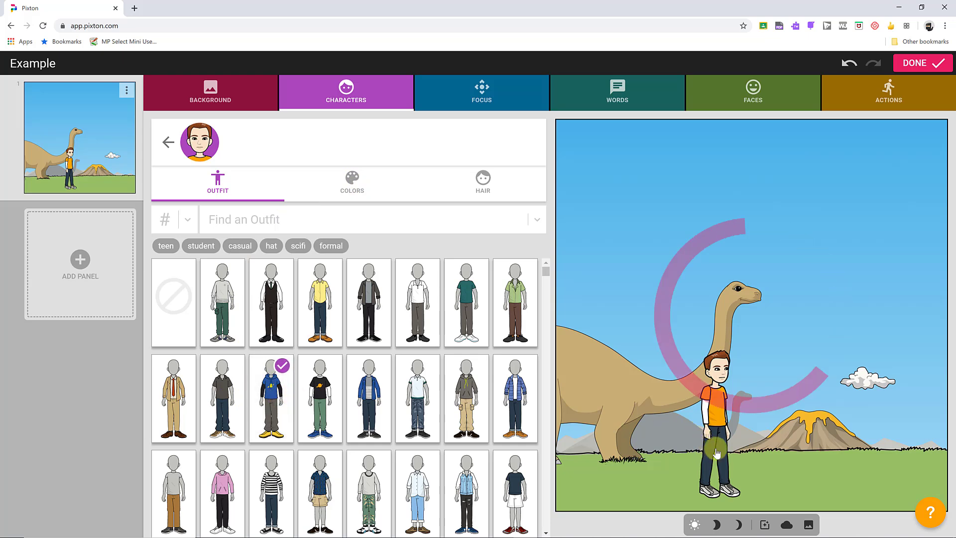
click(350, 193)
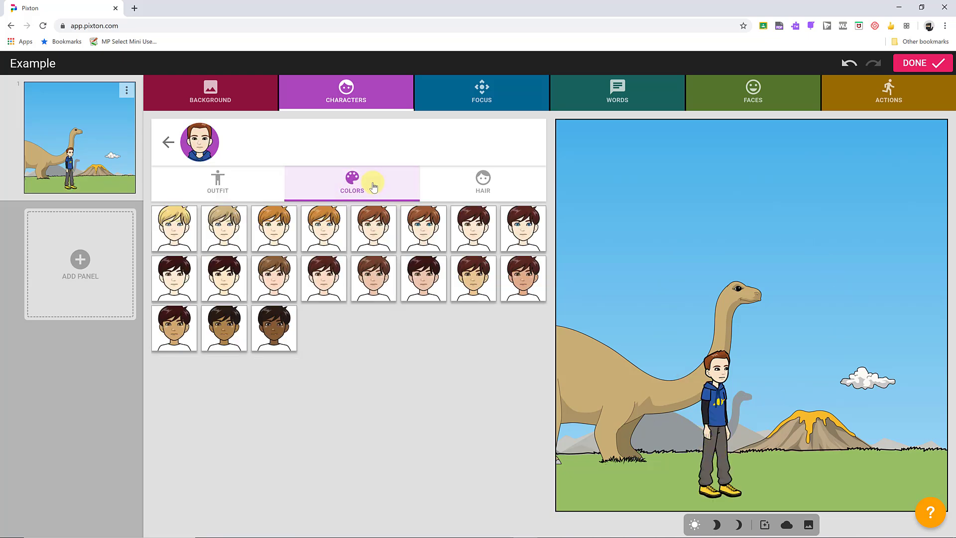
click(182, 229)
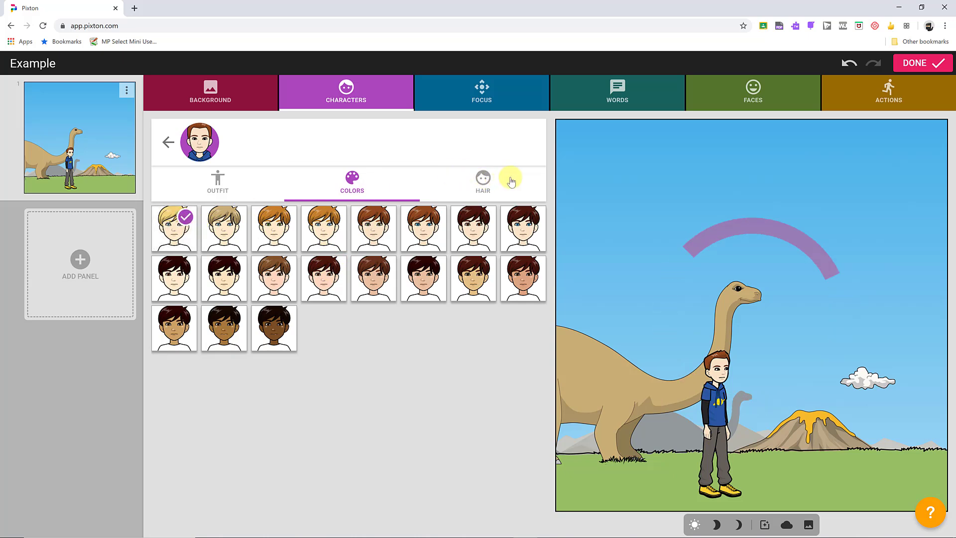
click(484, 184)
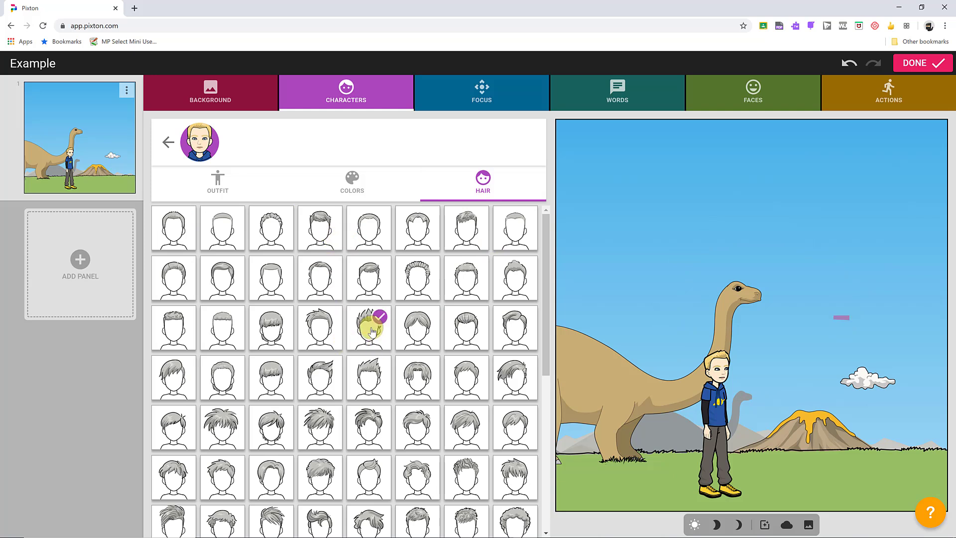
click(371, 330)
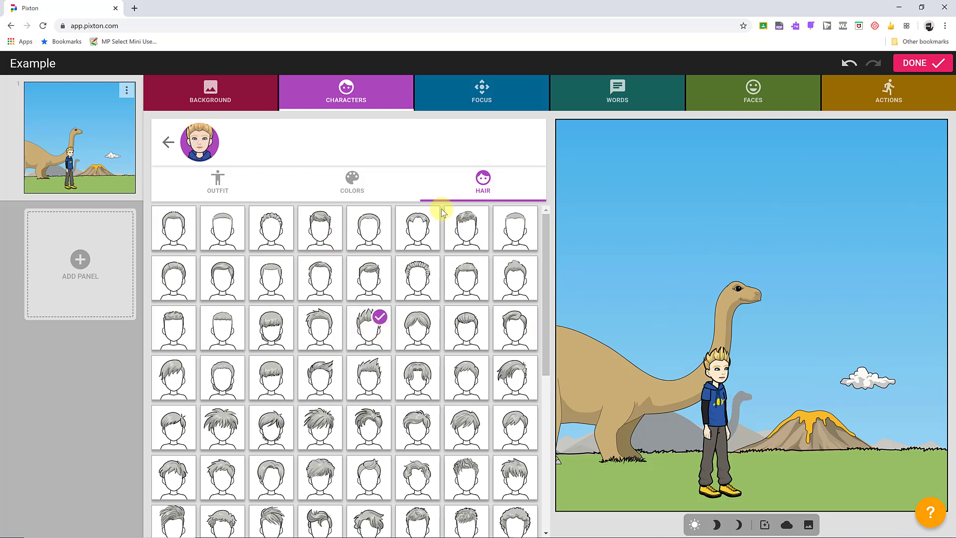
Duplicate the first panel and set the copy's focus to the front-facing head close-up, option Q.
click(127, 92)
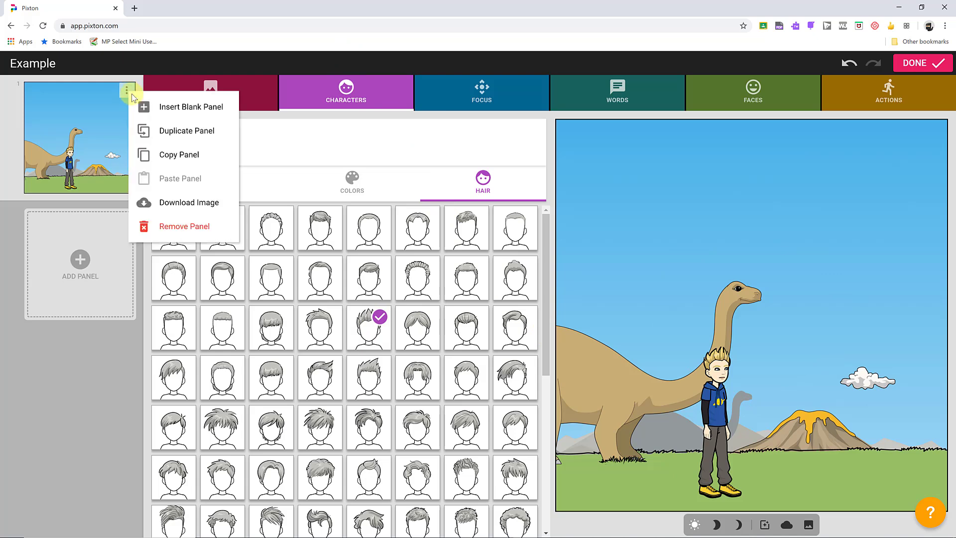
click(195, 135)
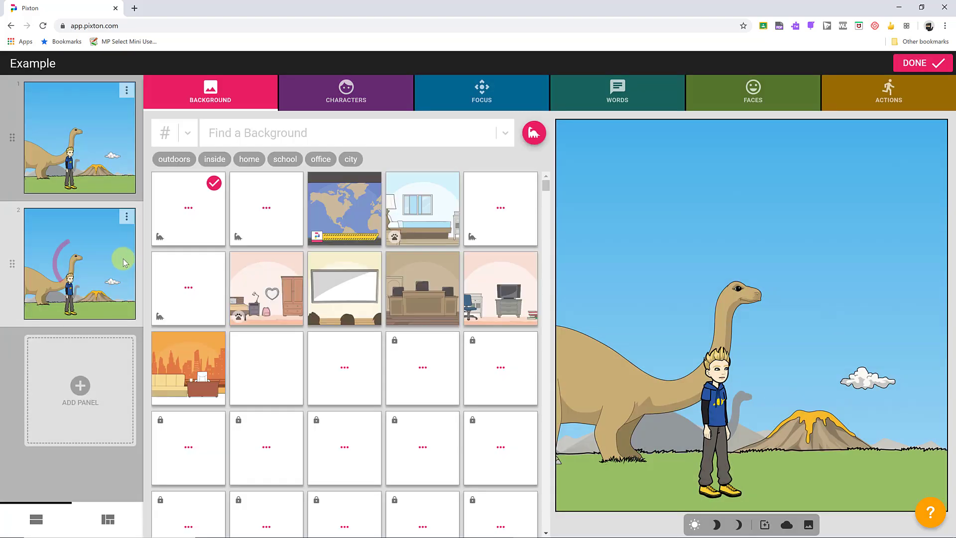
click(107, 273)
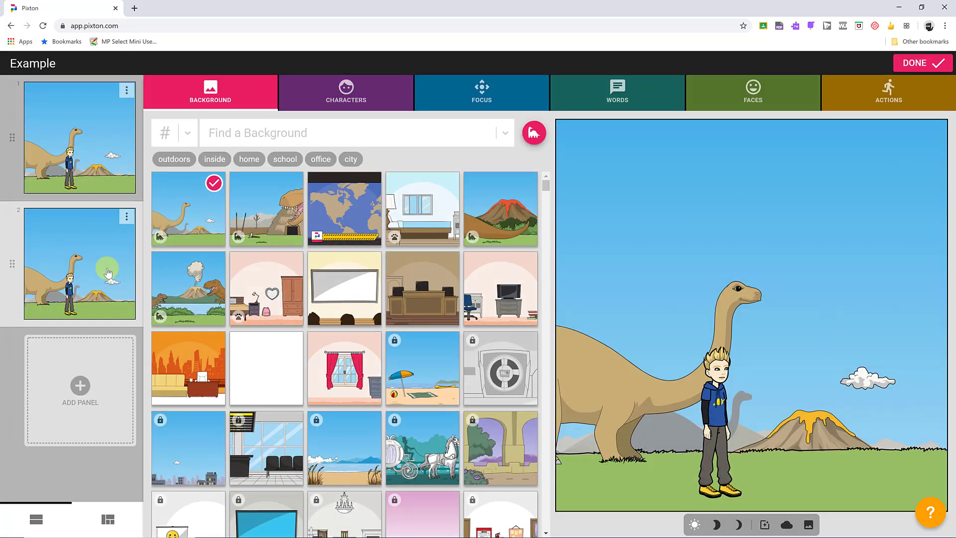
click(483, 103)
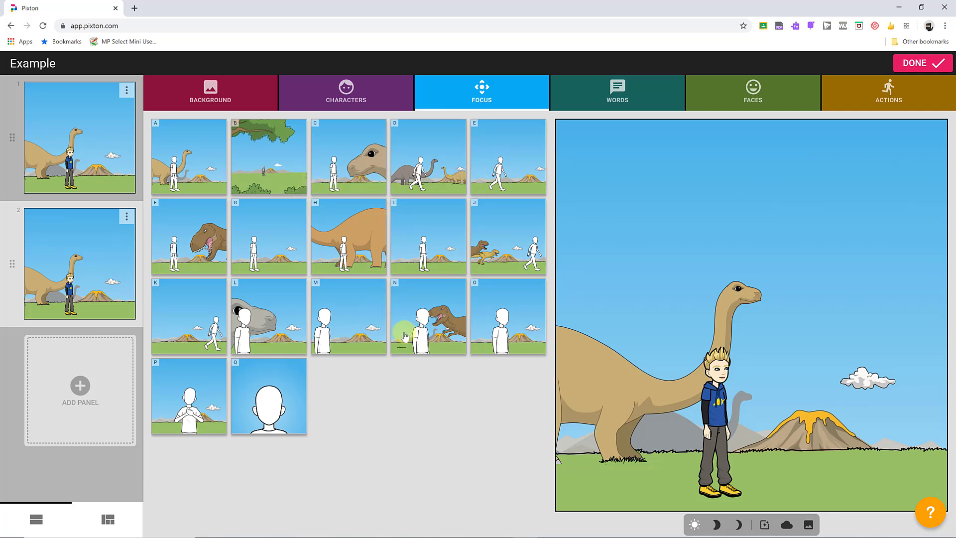
click(435, 339)
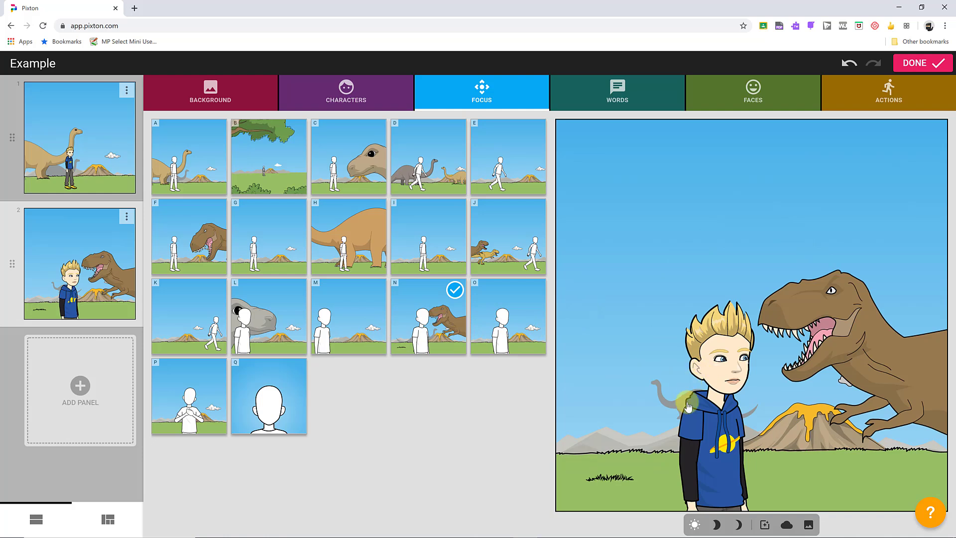
click(260, 395)
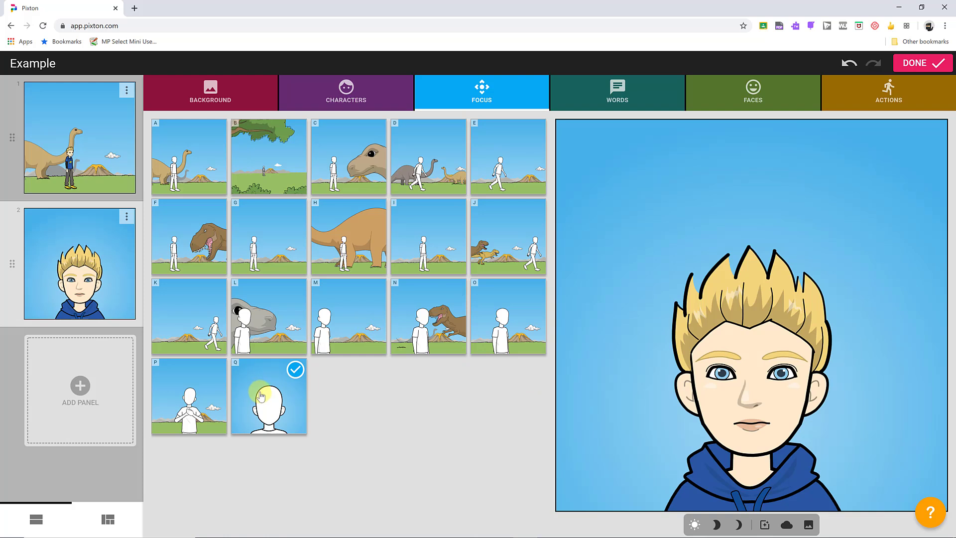
Give the boy in the second panel a Thought bubble reading "Where I am?" and a surprised, open-mouthed expression.
click(604, 98)
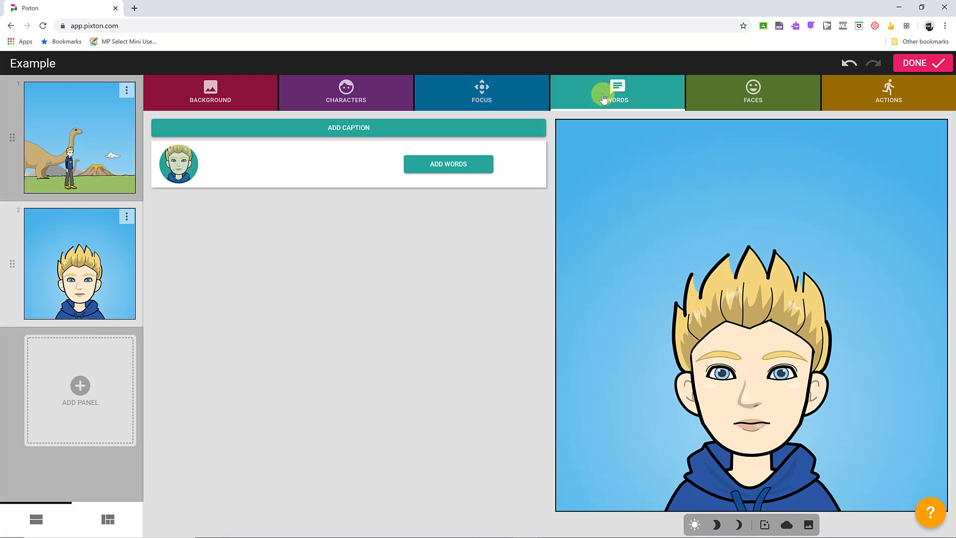
click(438, 171)
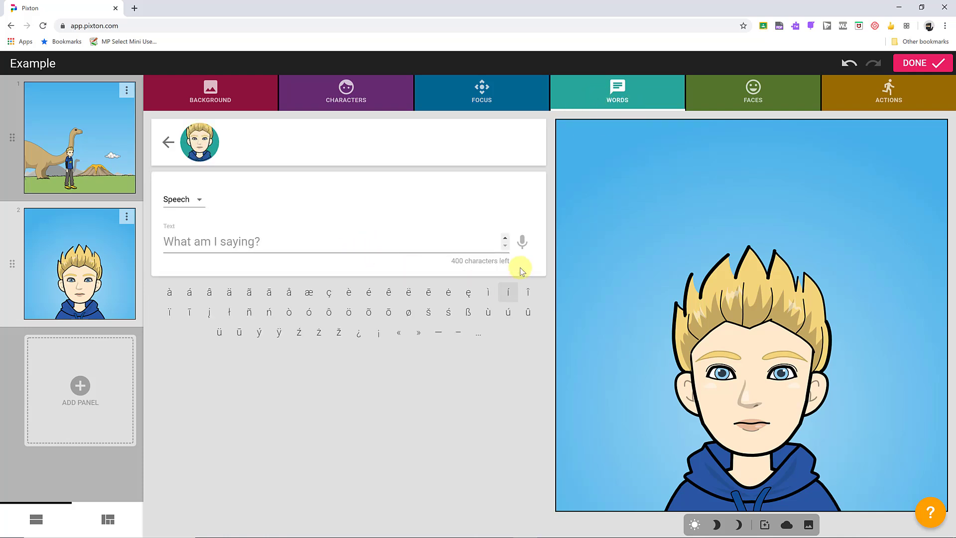
click(305, 257)
text(Where I am?)
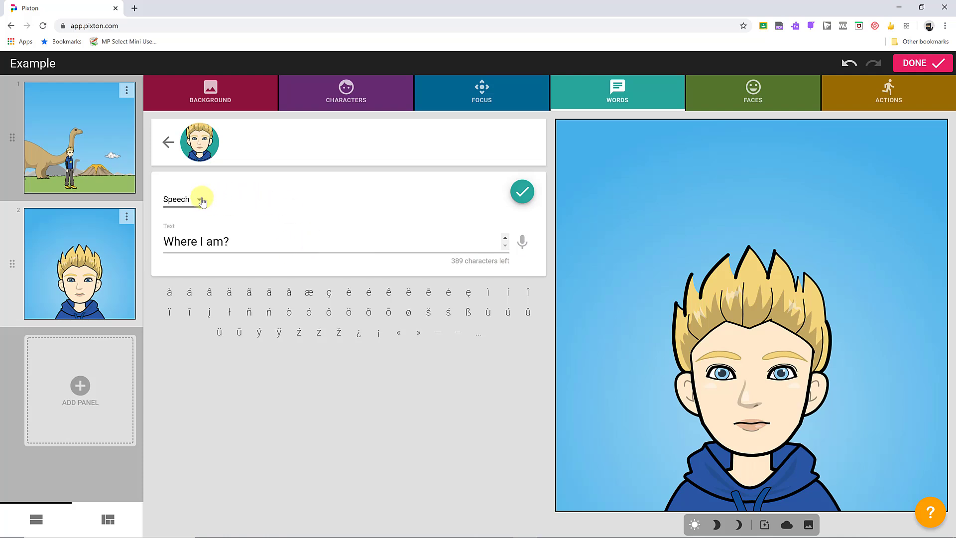
click(200, 199)
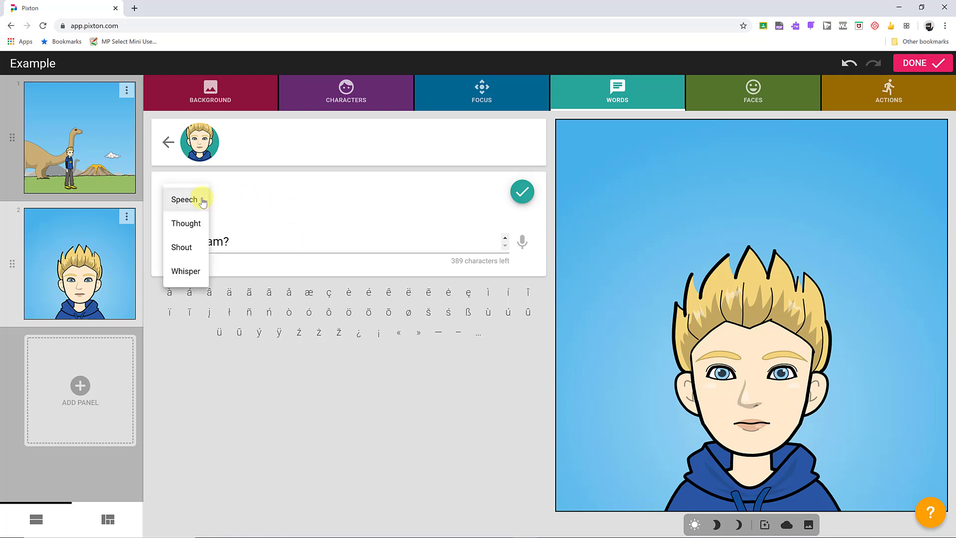
click(196, 223)
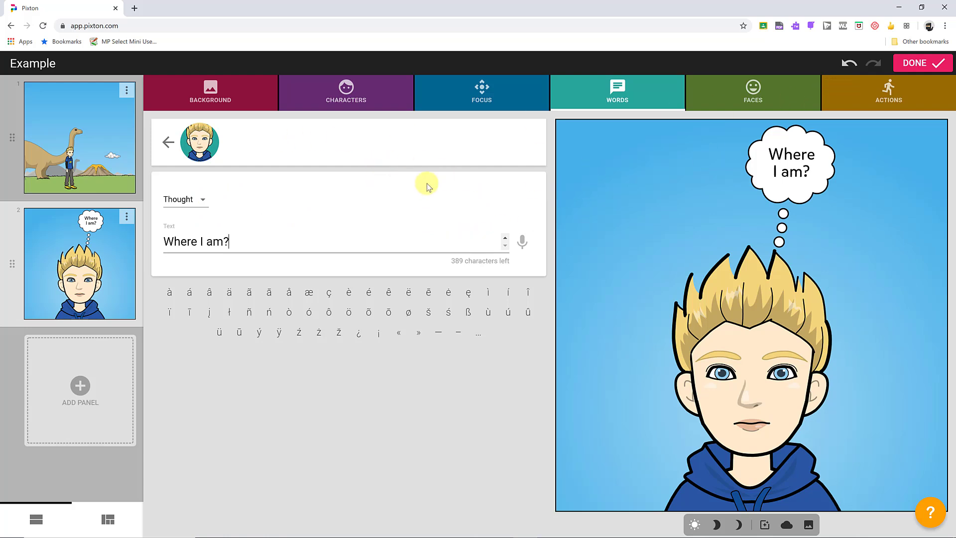
click(742, 95)
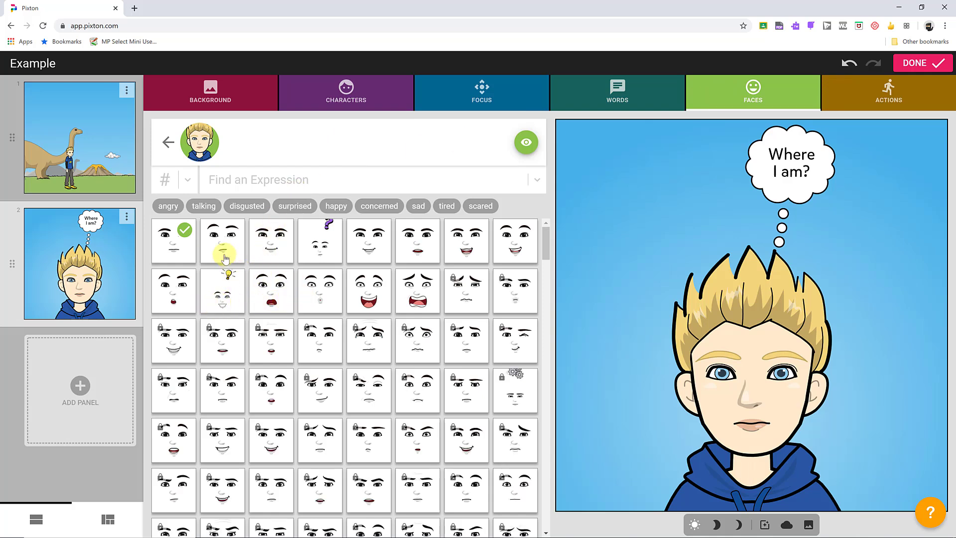
click(183, 293)
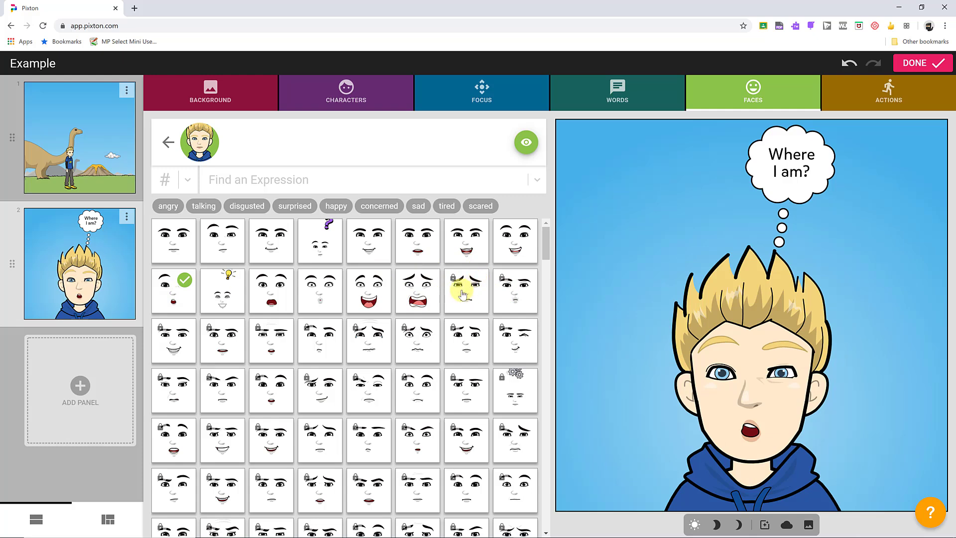
Duplicate the first panel and reorder the panels so that the copy comes third, after the close-up.
click(116, 159)
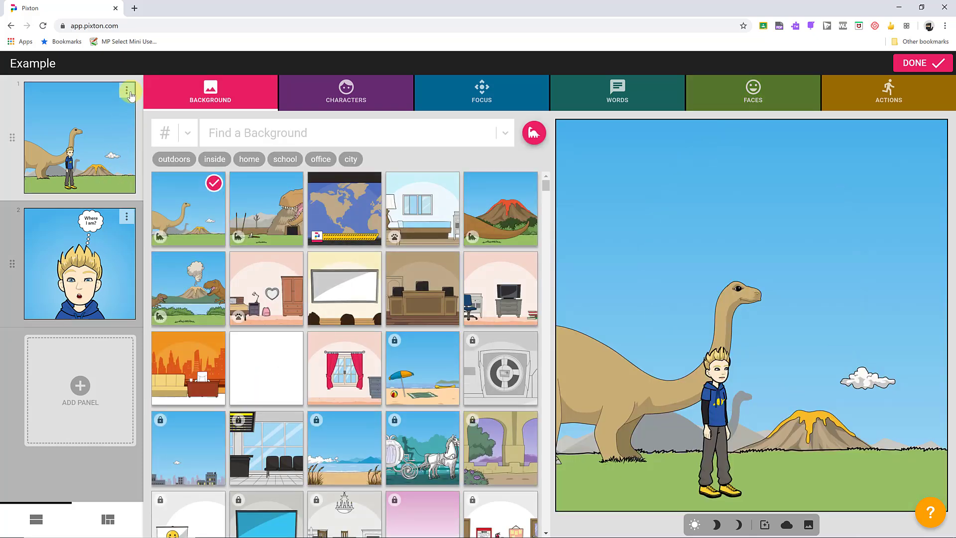
click(133, 94)
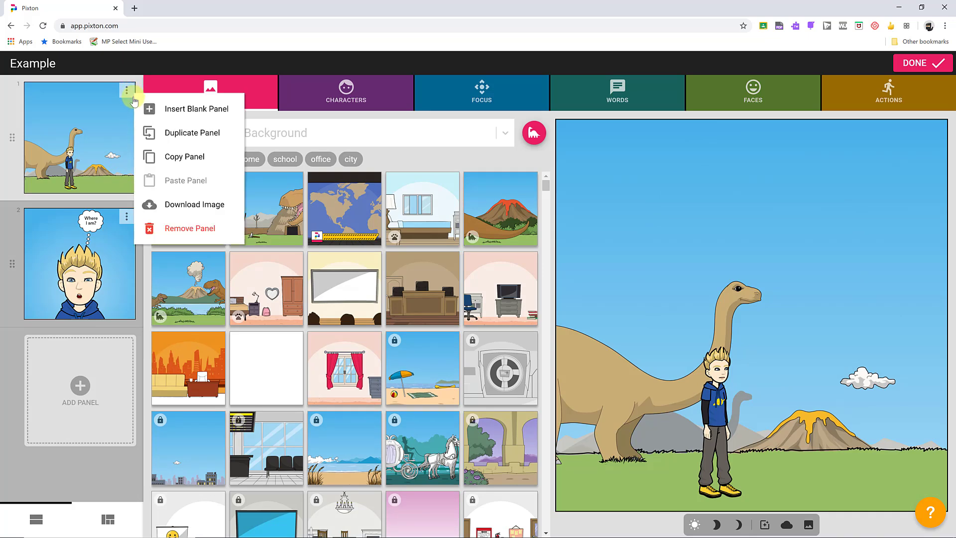
click(154, 131)
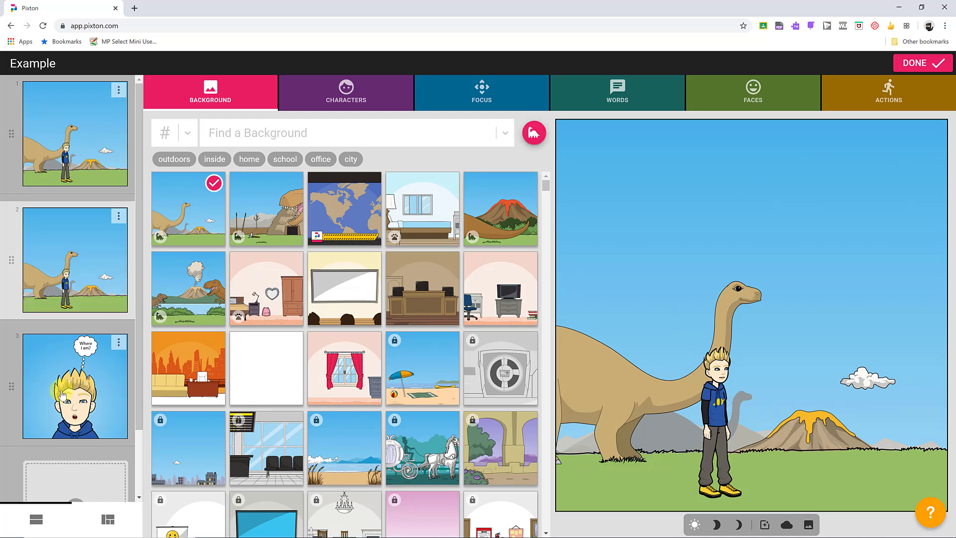
drag(52, 385, 53, 261)
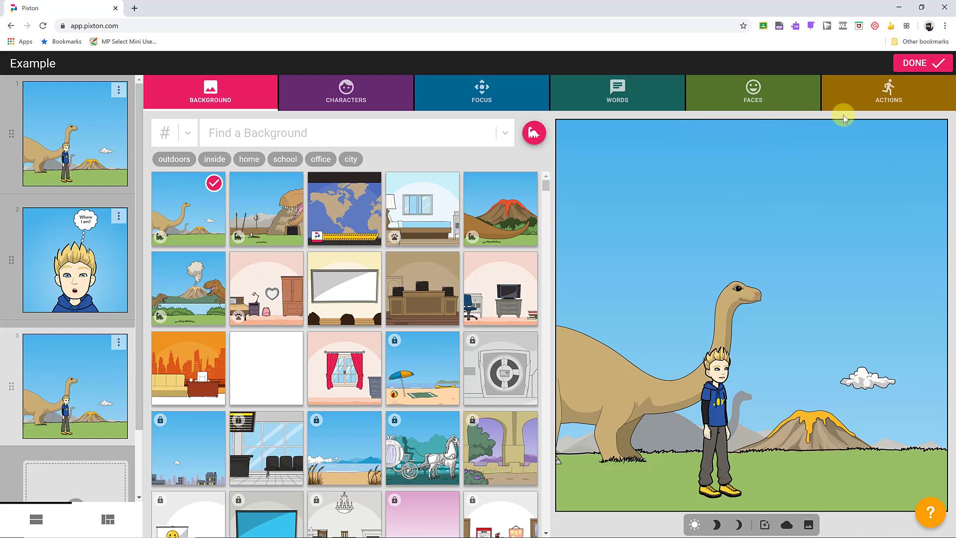
Move the third panel's boy closer to the volcano and make him run away with arms outstretched and a terrified, wide-open mouth.
drag(720, 409, 772, 406)
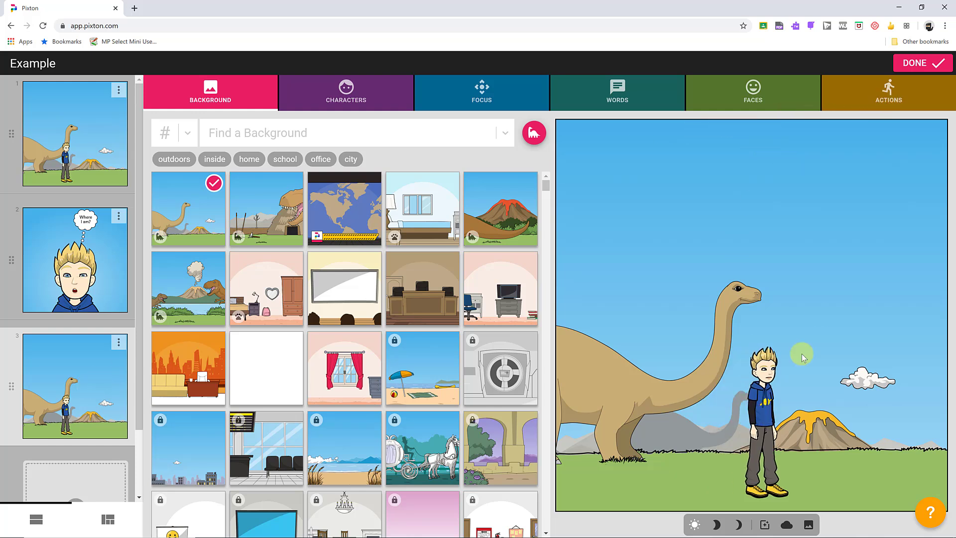
click(887, 94)
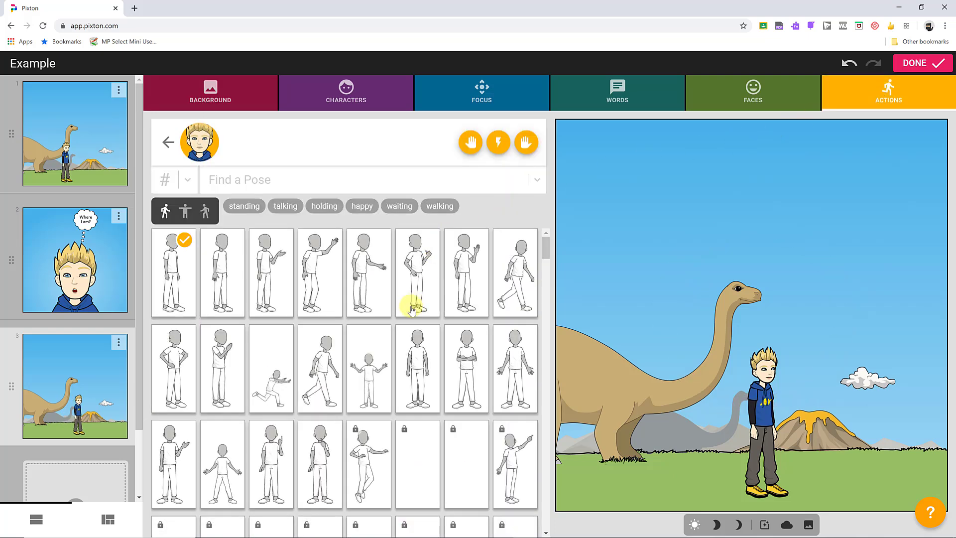
click(273, 399)
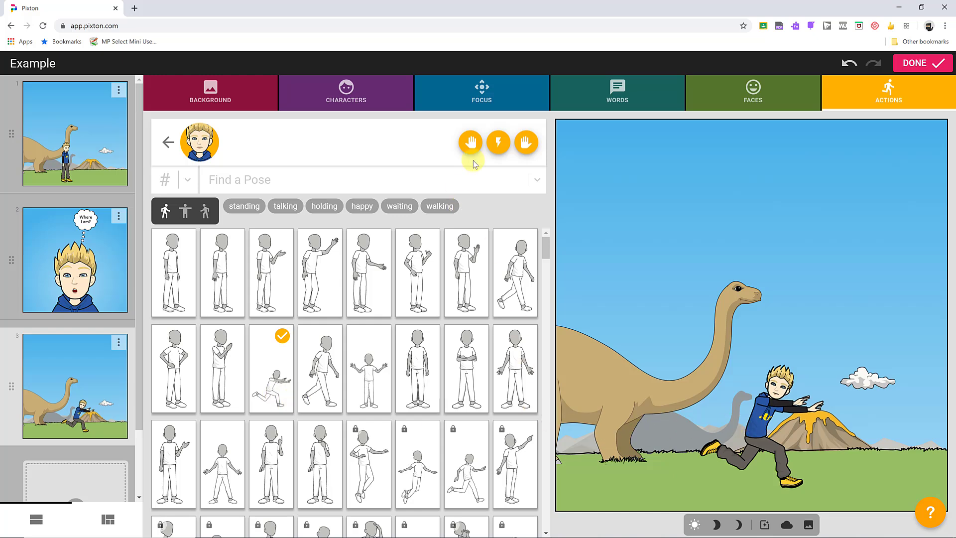
click(725, 91)
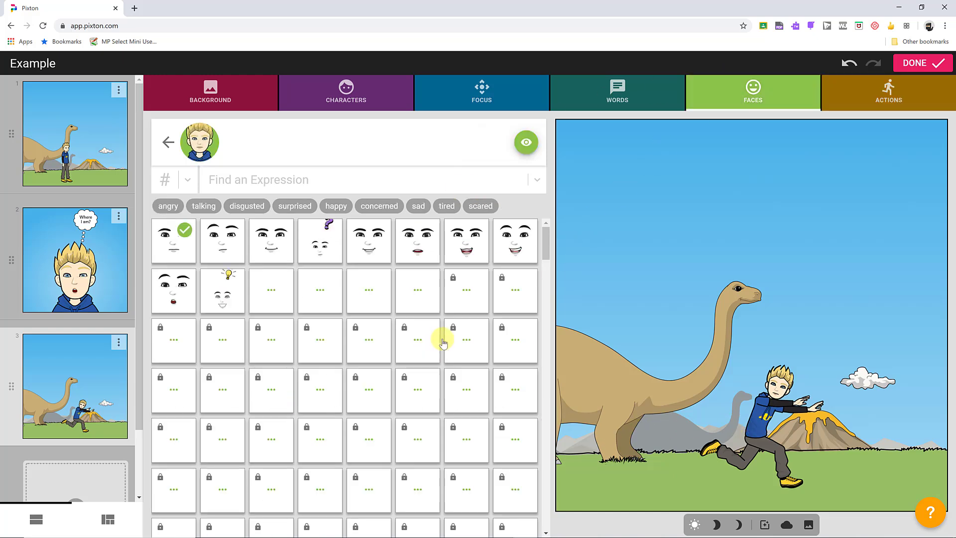
click(416, 297)
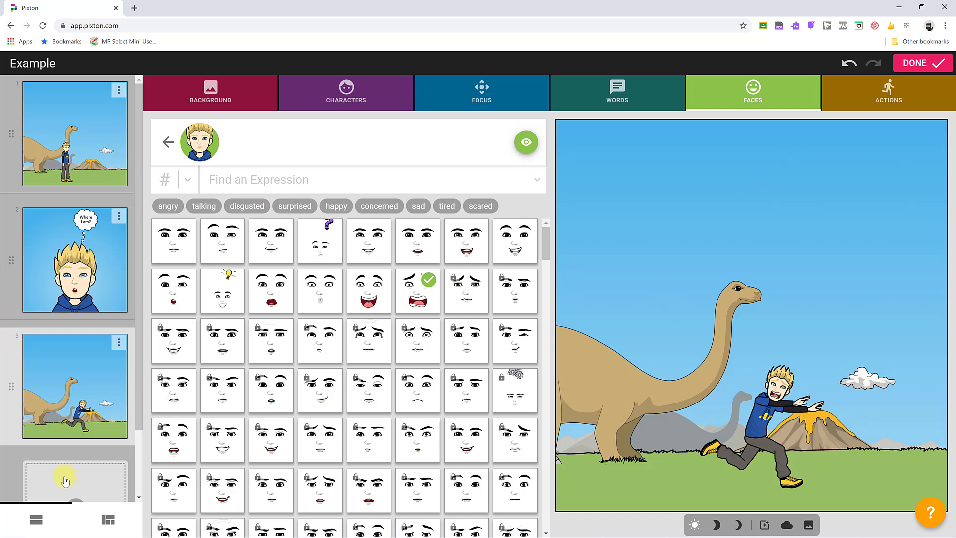
Preview the three panels side by side as a comic strip and return to the panel editor.
click(106, 518)
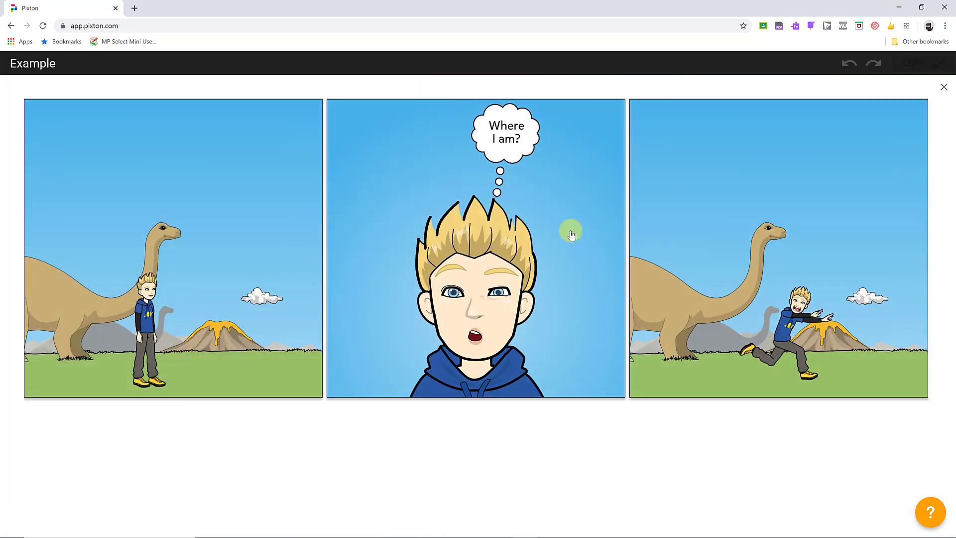
click(668, 218)
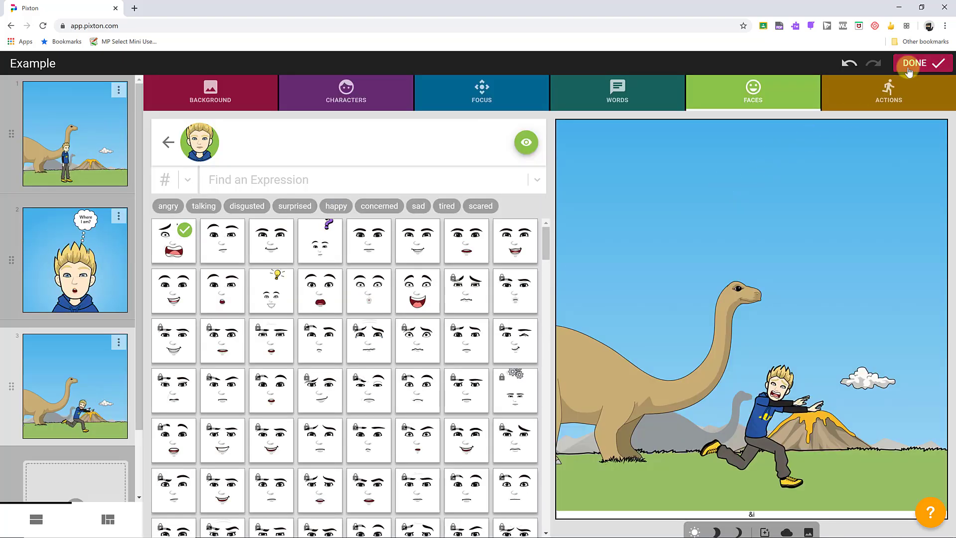
Finish editing the comic, open "Example" from the created comics to view it in full, and return to the comics list.
click(911, 70)
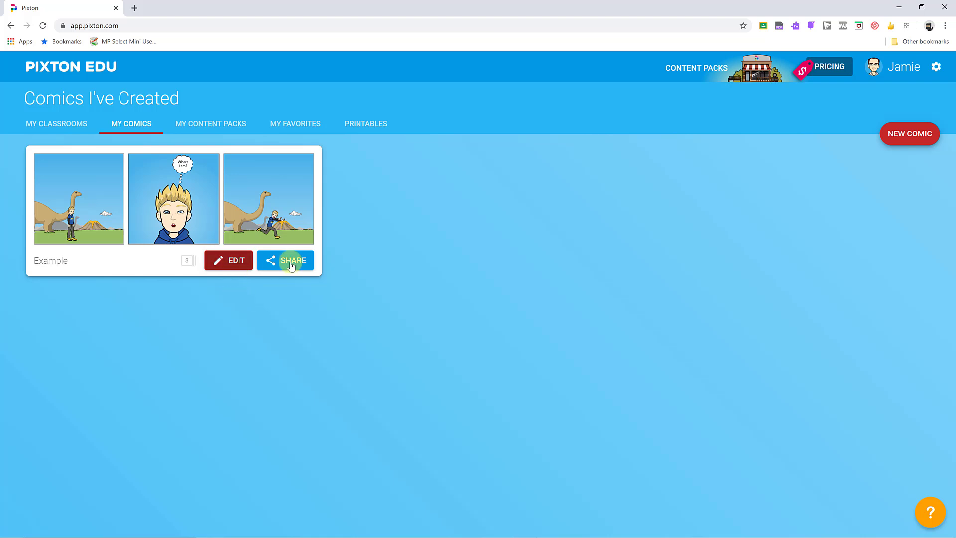
click(98, 222)
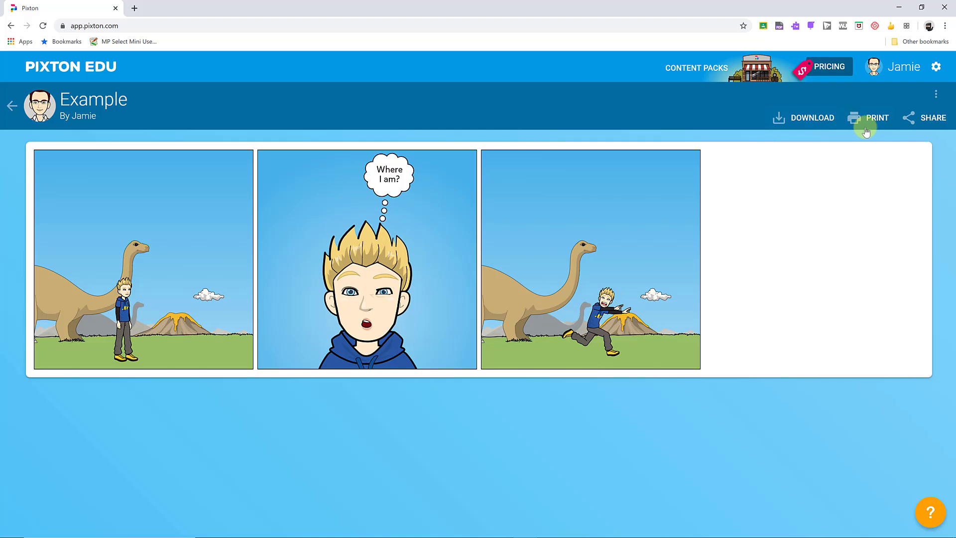
click(8, 114)
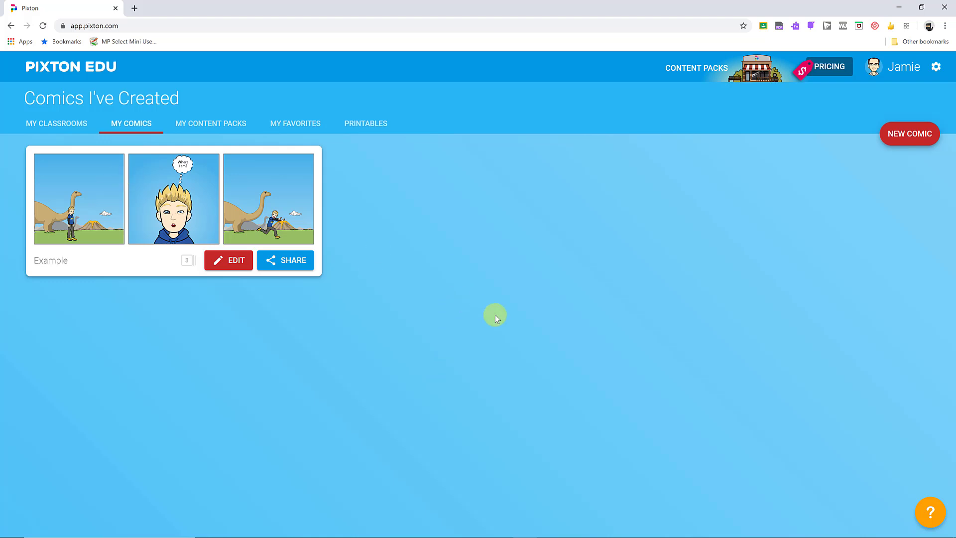
Start a new classroom in the teacher's classroom list and name the group "English".
click(60, 125)
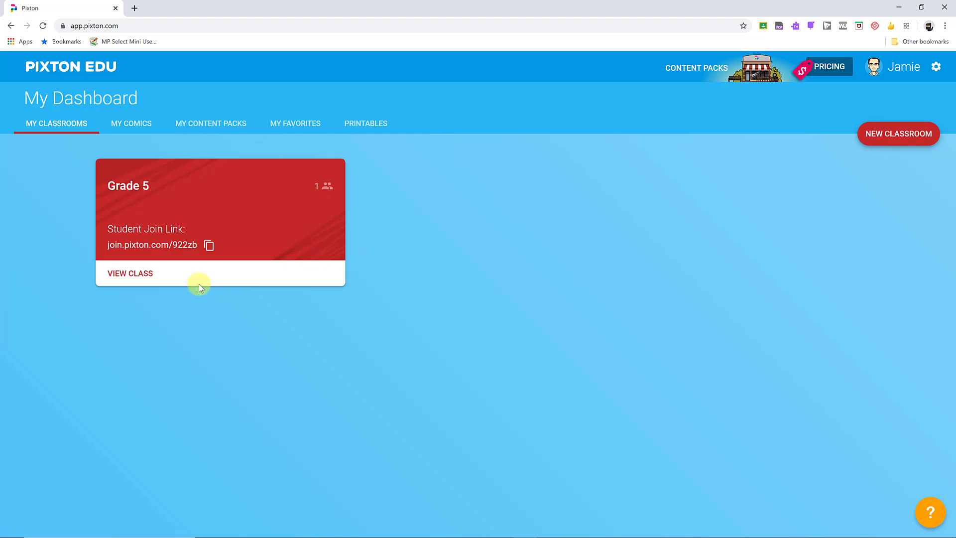
click(888, 141)
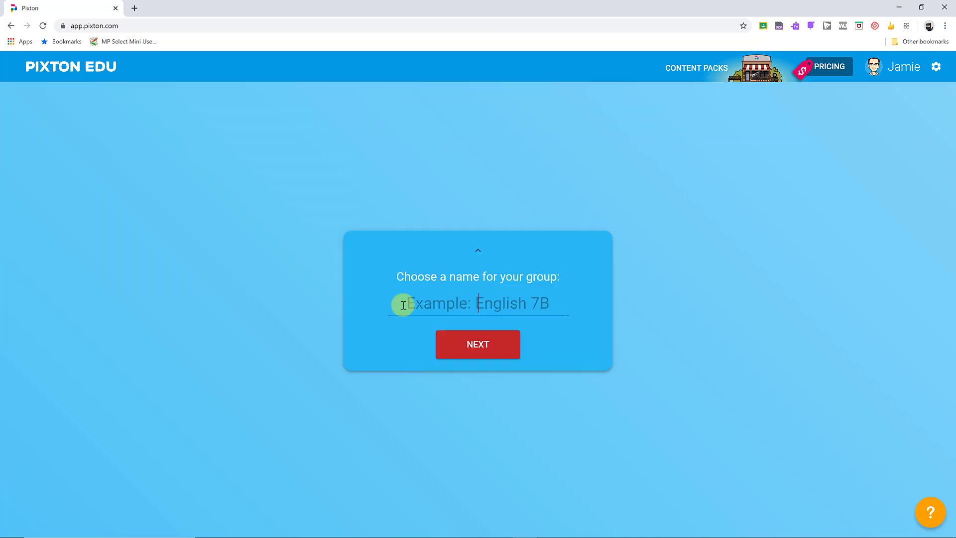
text(Eg)
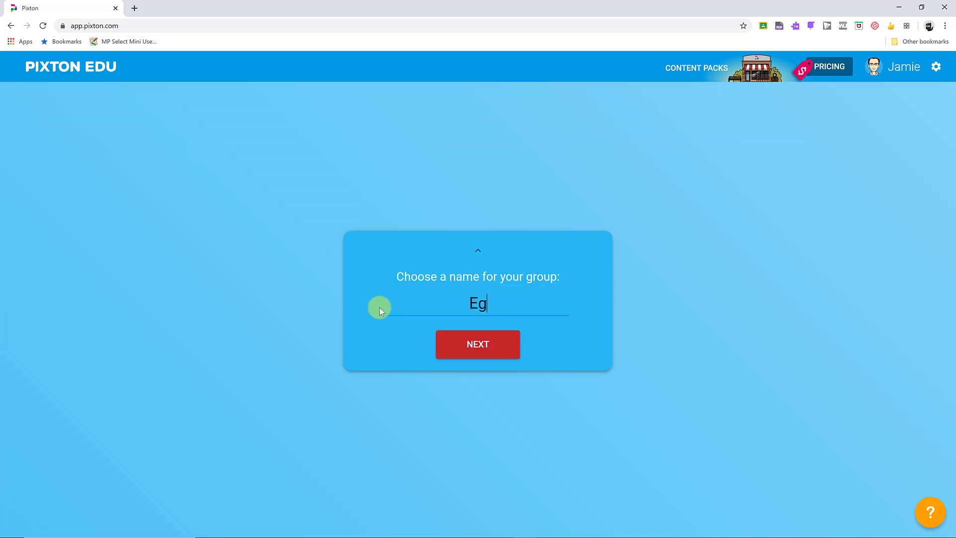
key(BackSpace)
text(nglish)
click(476, 344)
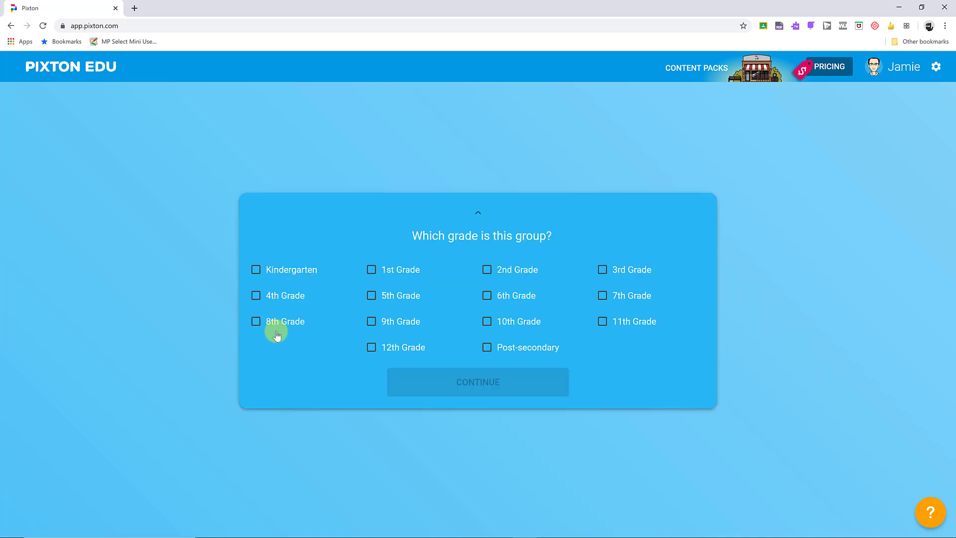
Assign 9th Grade and Math to the new classroom and have students join using their Google IDs.
click(372, 321)
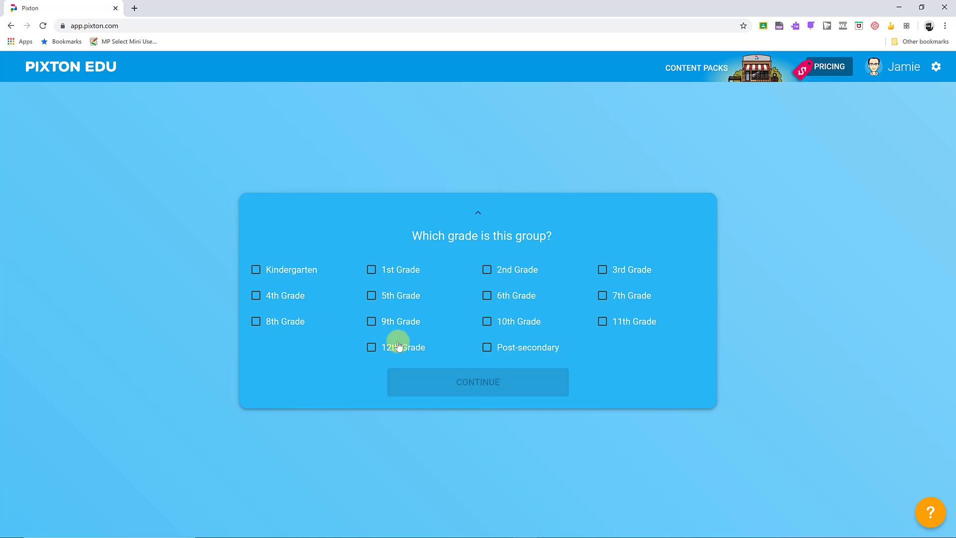
click(464, 385)
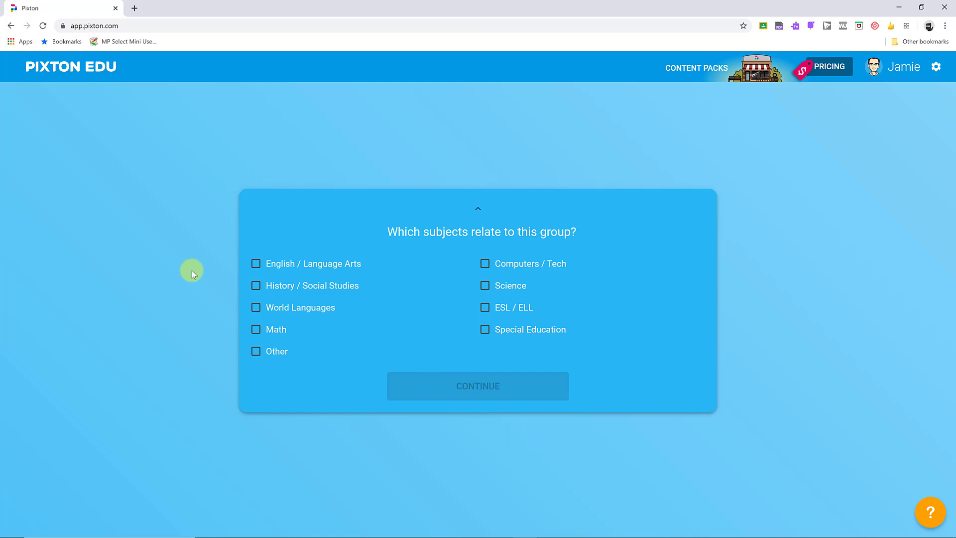
click(256, 329)
click(454, 386)
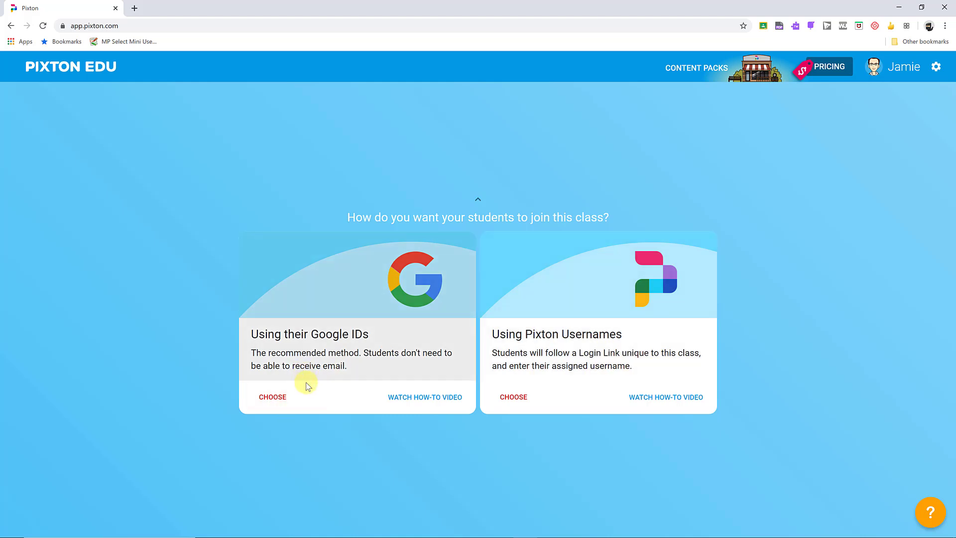
click(279, 401)
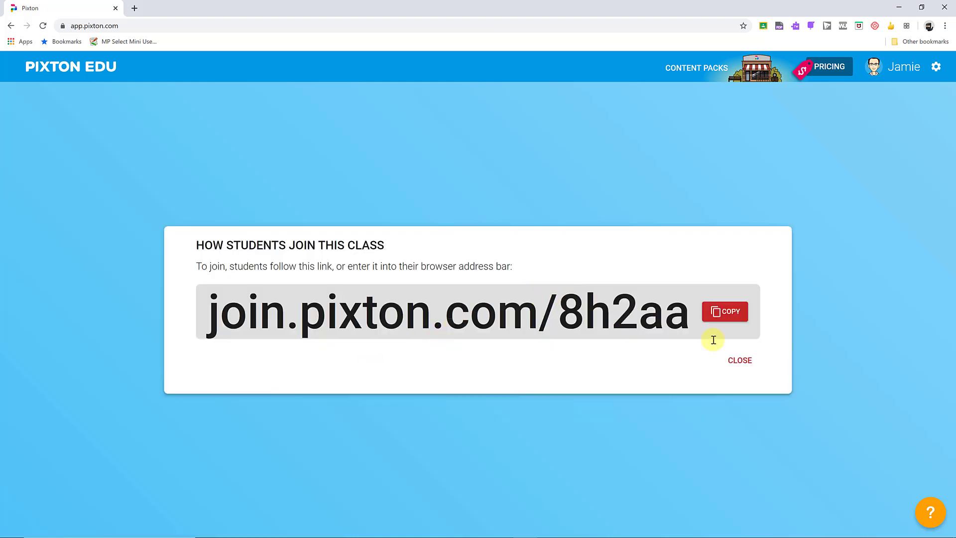
Copy the English class's student join link and return to the classroom dashboard.
click(725, 314)
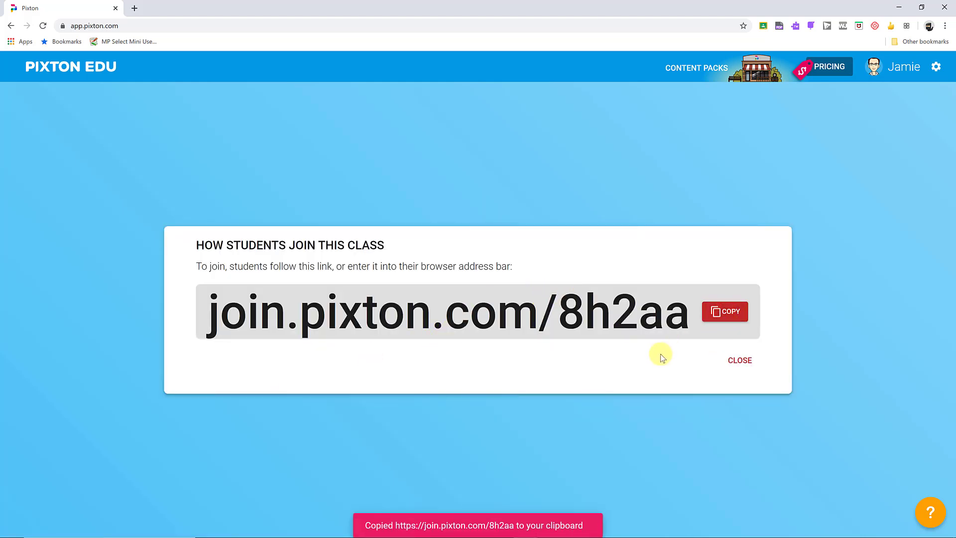
click(746, 365)
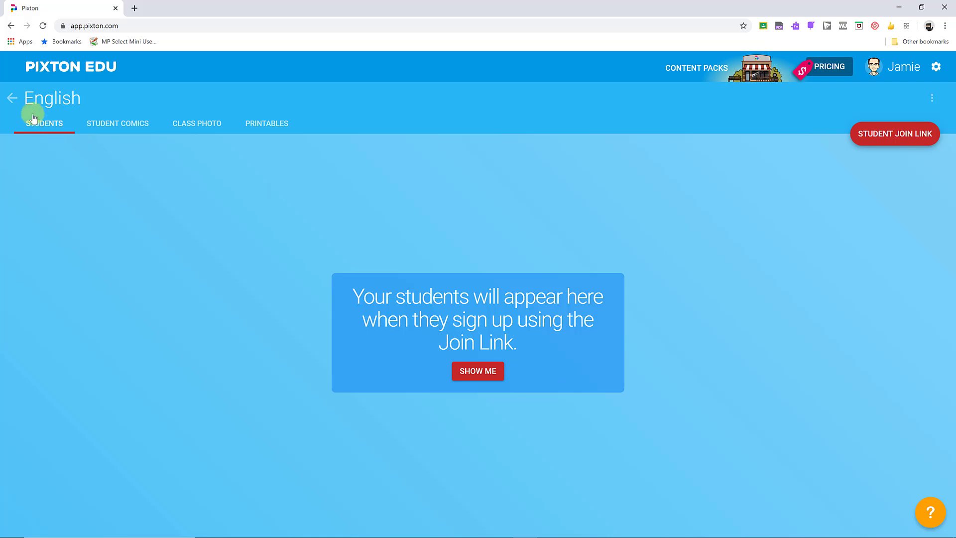
click(11, 98)
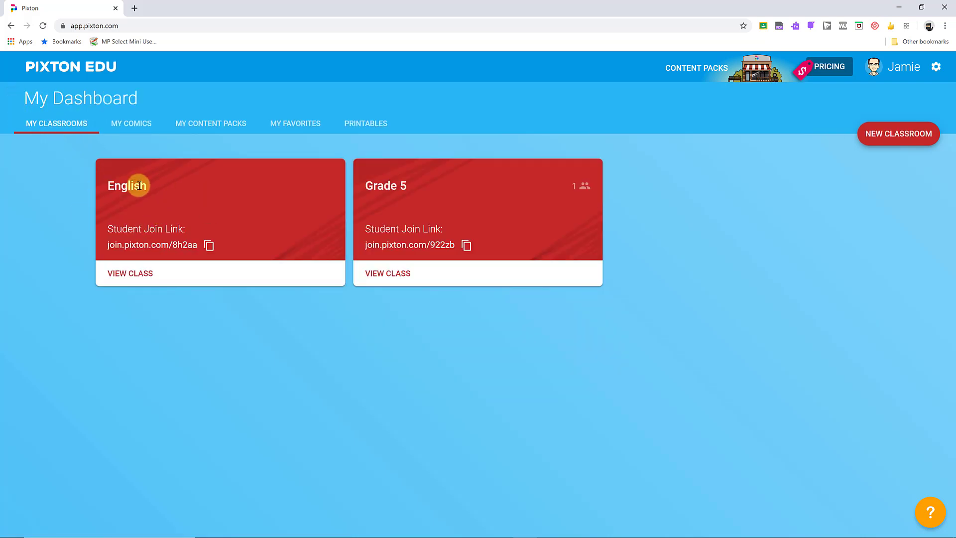
click(210, 248)
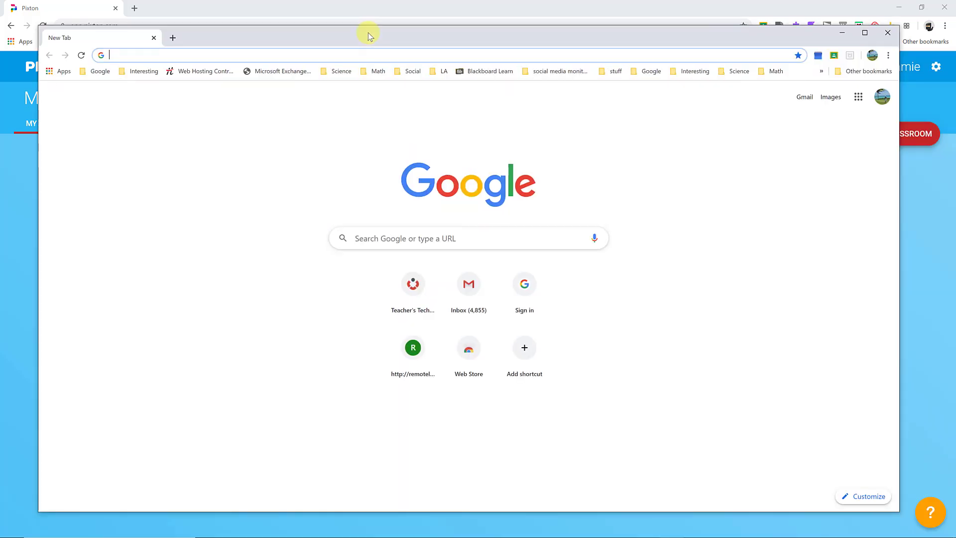
Open the copied join link in the student's separate Chrome window to join the English class.
drag(368, 32, 363, 35)
right_click(131, 59)
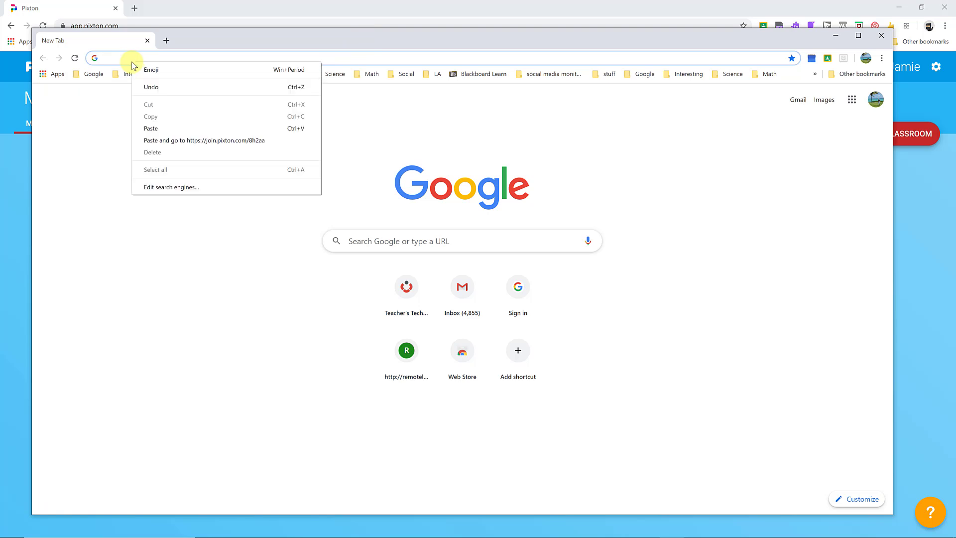
click(157, 131)
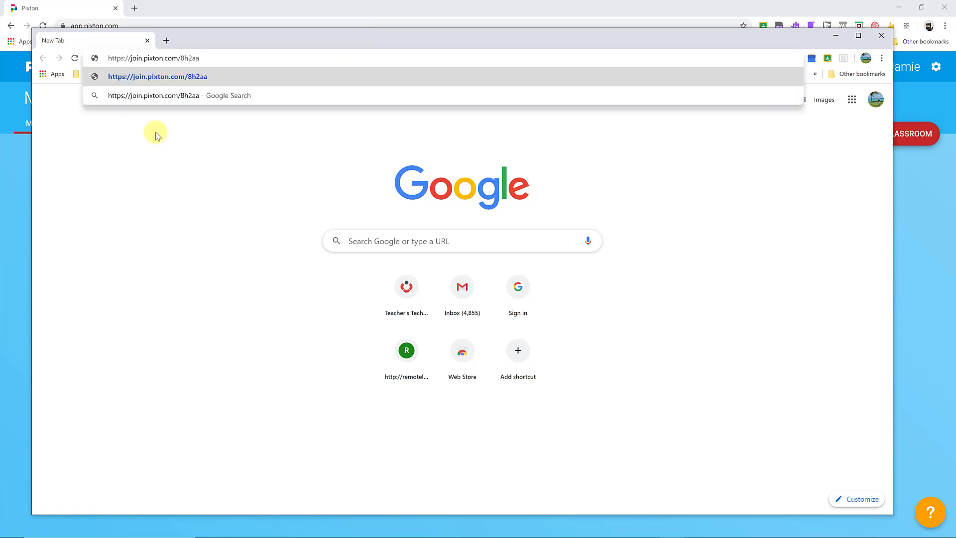
key(Return)
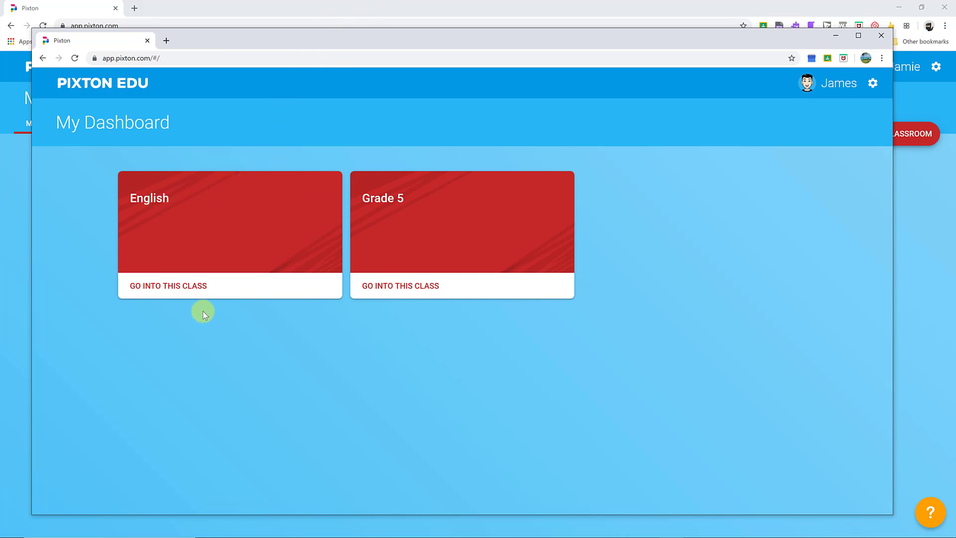
Enter the English class as the student and start a new comic titled "TEsst".
click(189, 287)
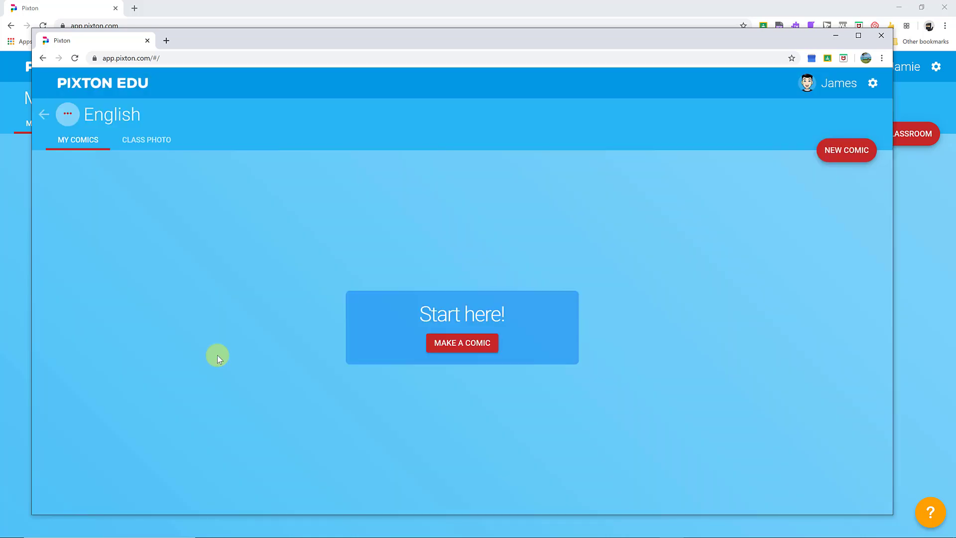
click(476, 343)
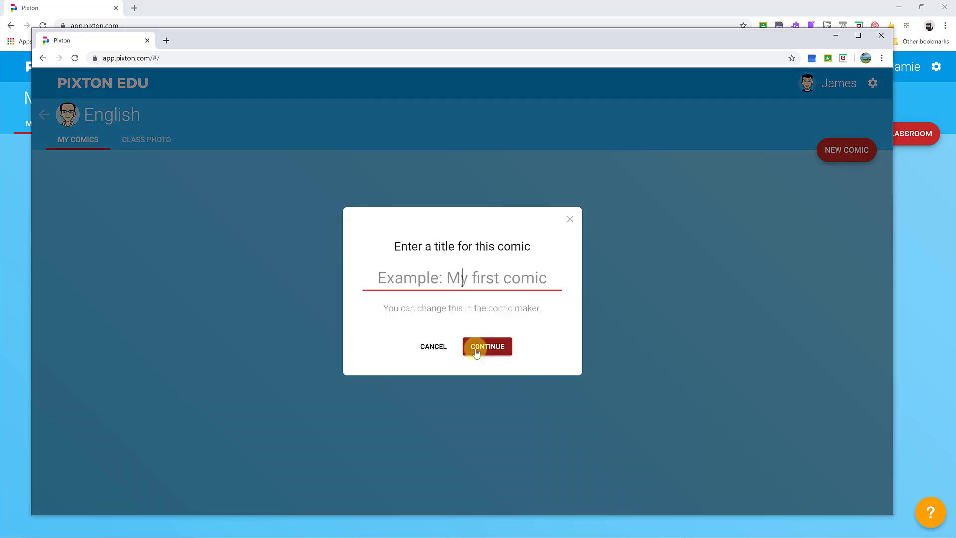
text(TE)
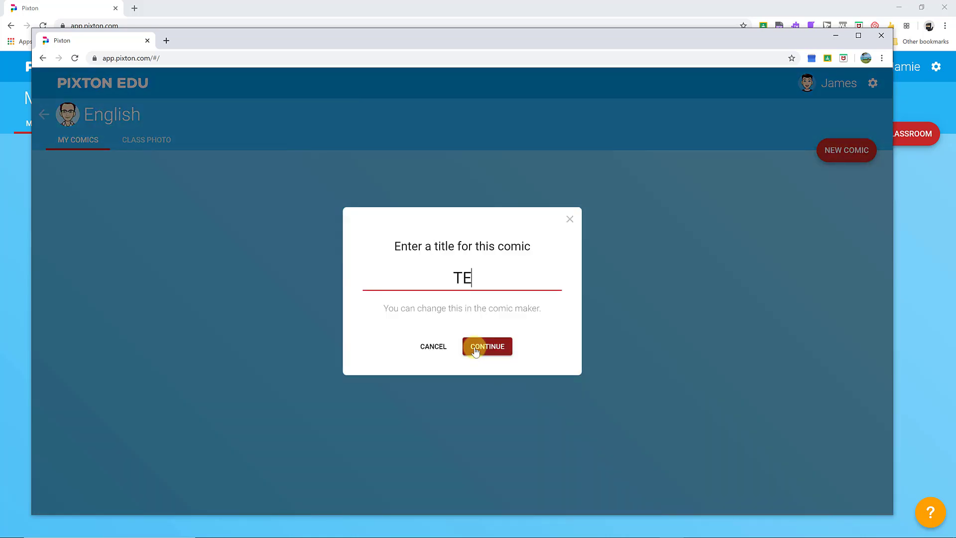
text(sst)
click(475, 349)
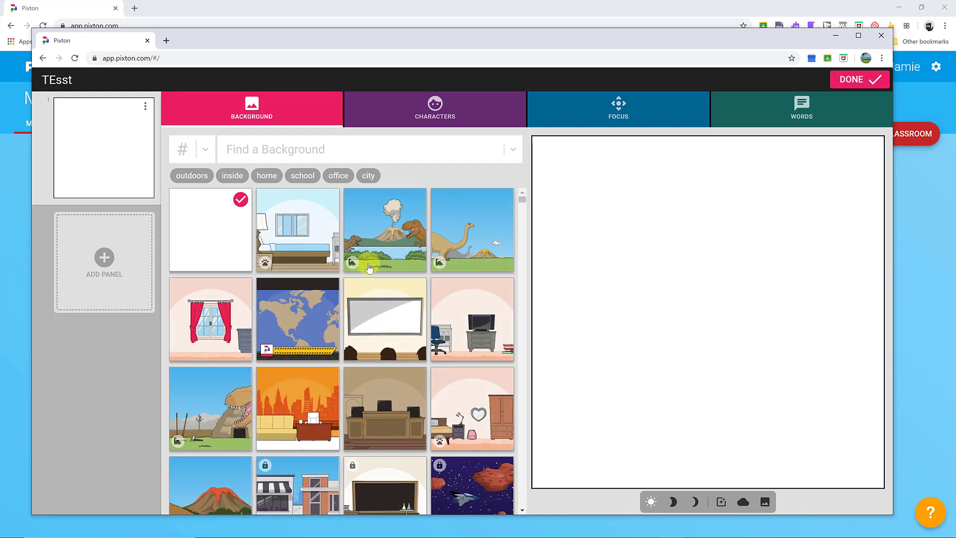
Give the first panel the blue bedroom background, add the brown-haired girl in a pink top, and finish the comic.
click(301, 248)
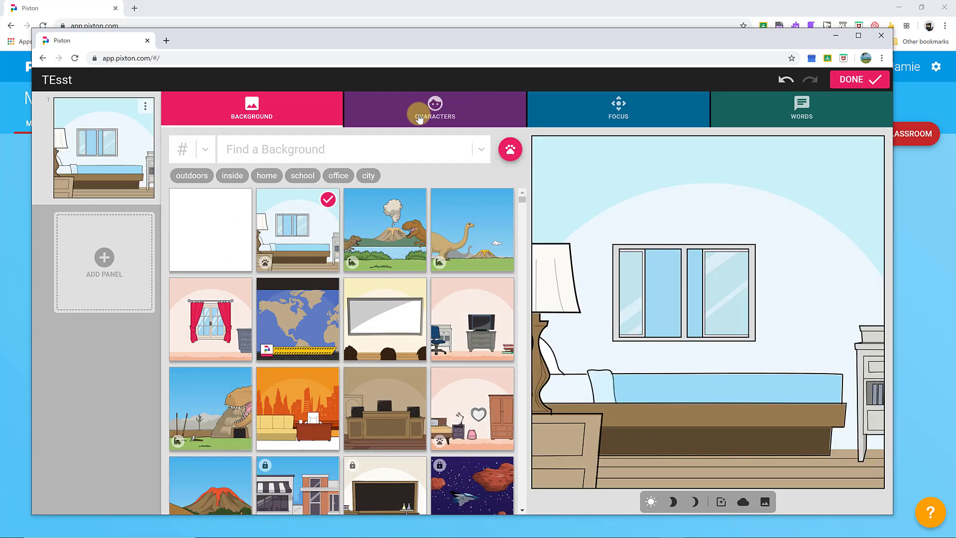
click(419, 117)
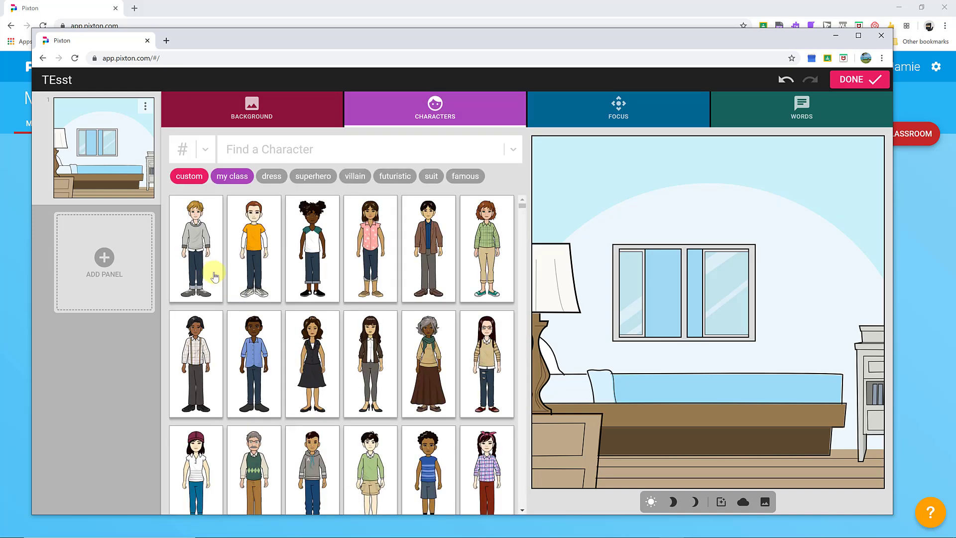
click(371, 249)
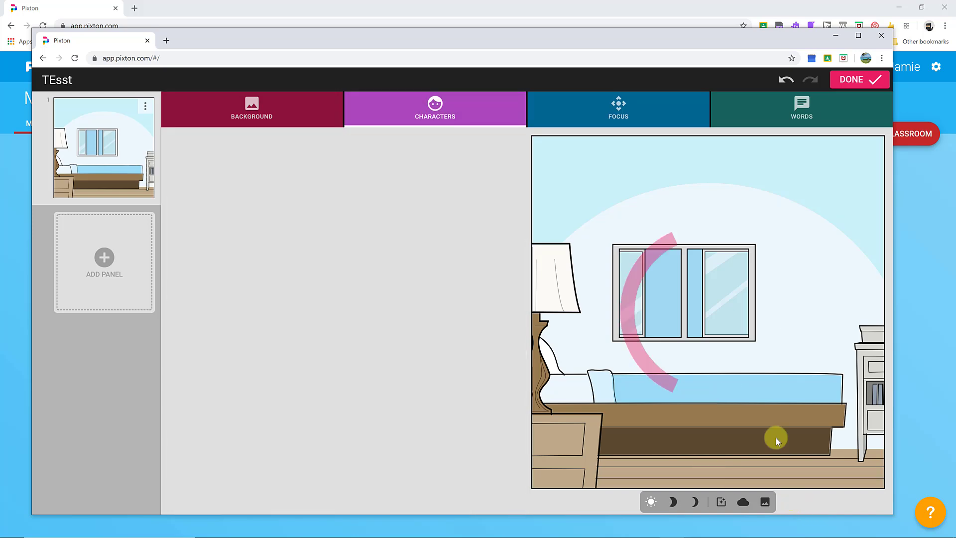
click(859, 82)
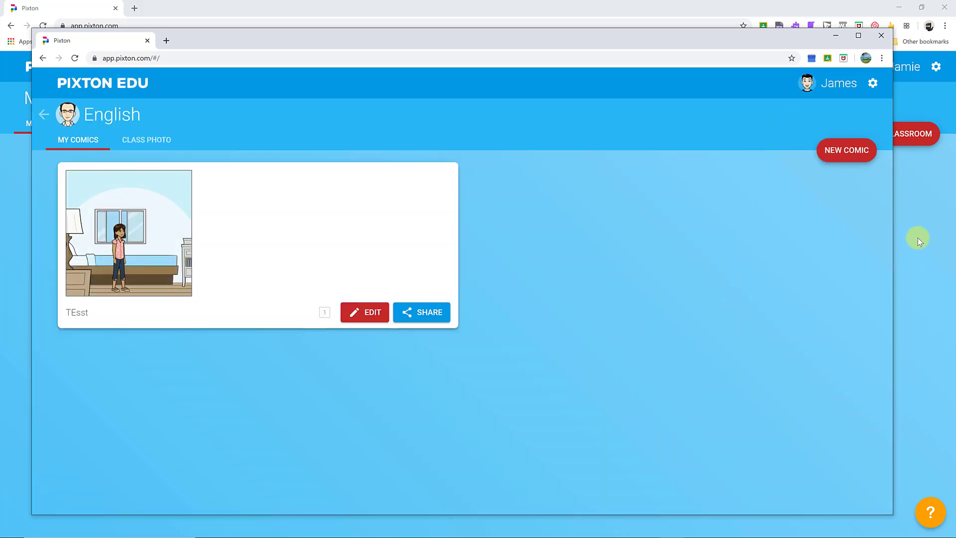
Switch back to the teacher's window and open the student's "TEsst" comic from the English class for review.
click(836, 36)
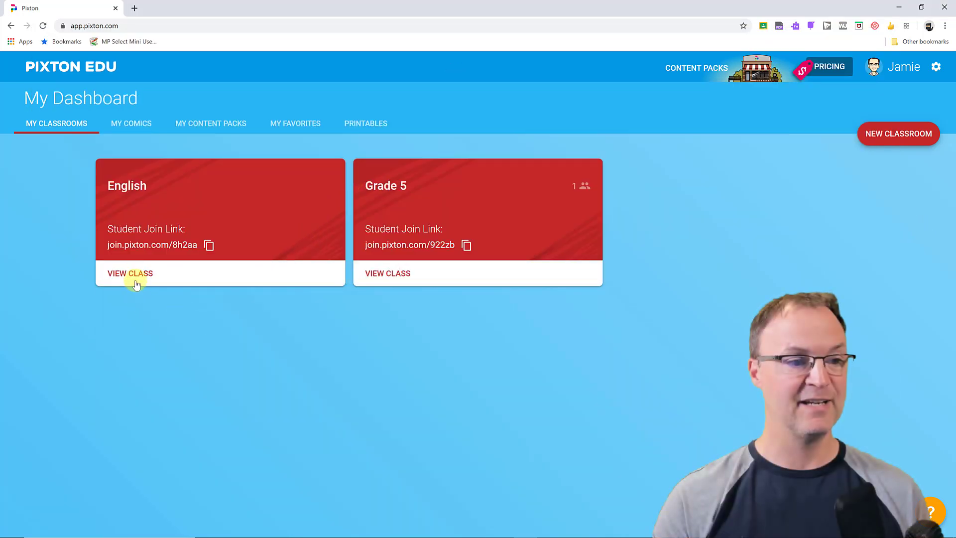
click(133, 274)
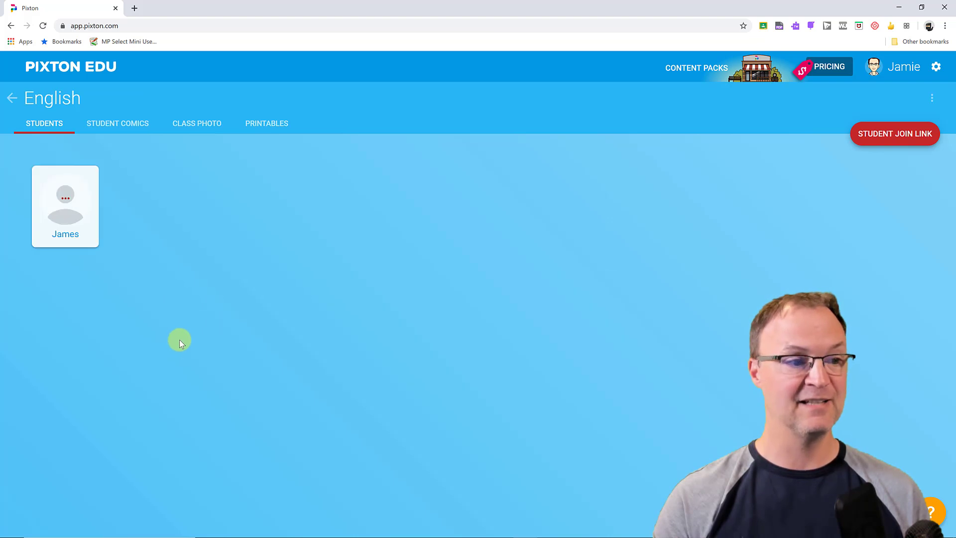
click(78, 234)
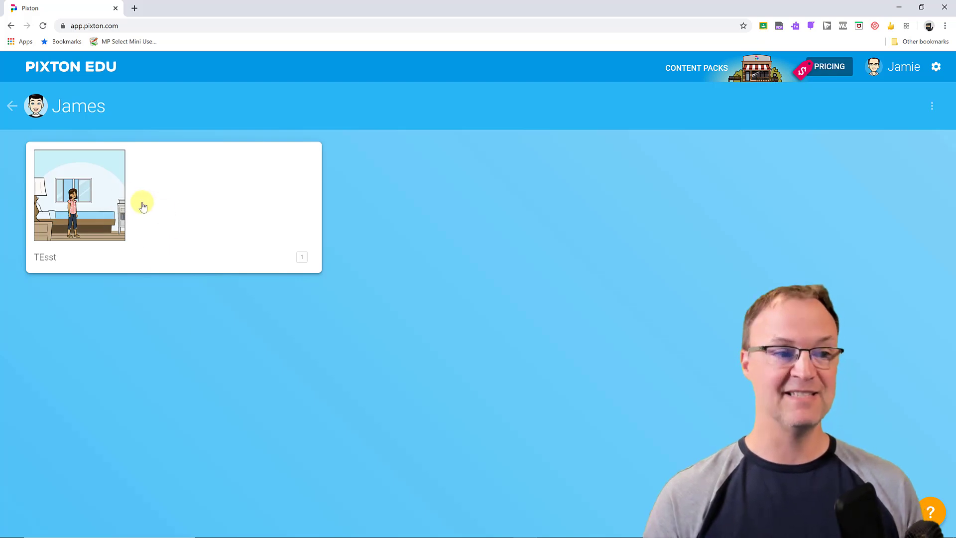
click(132, 234)
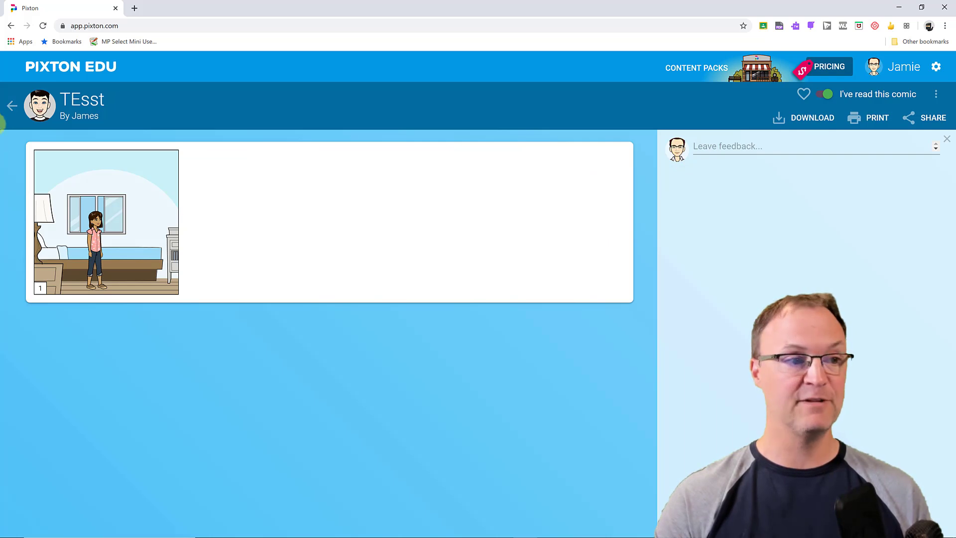
Leave the student's comic and open the Pixton pricing plans for comparison.
click(12, 105)
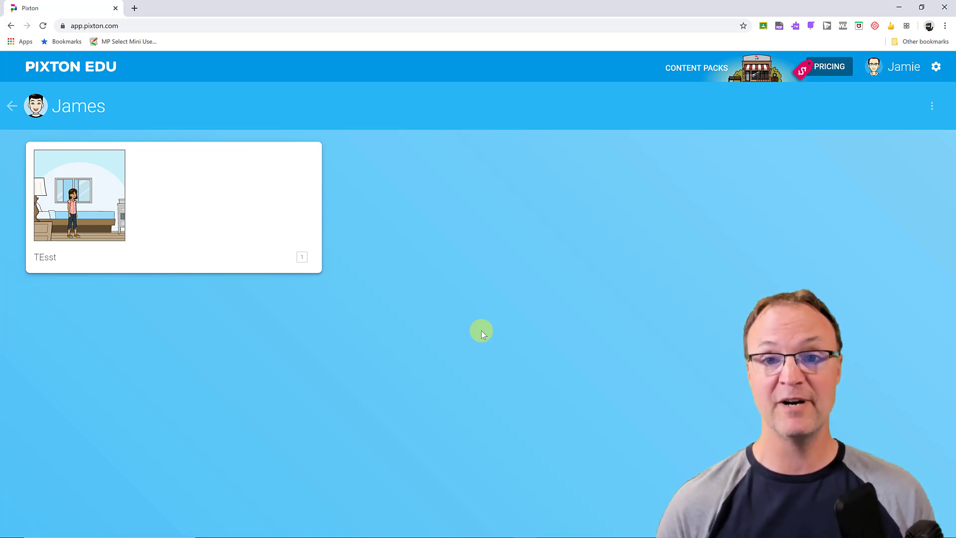
click(823, 67)
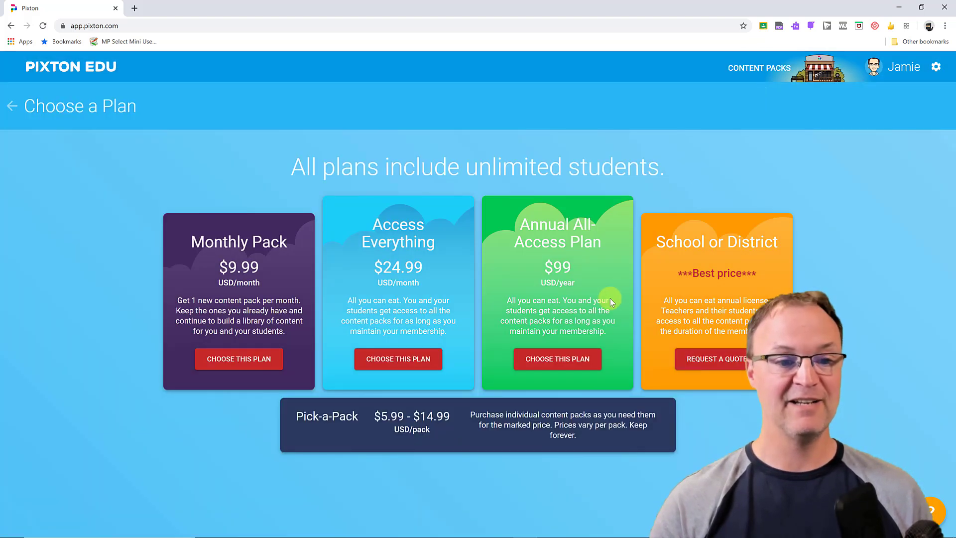